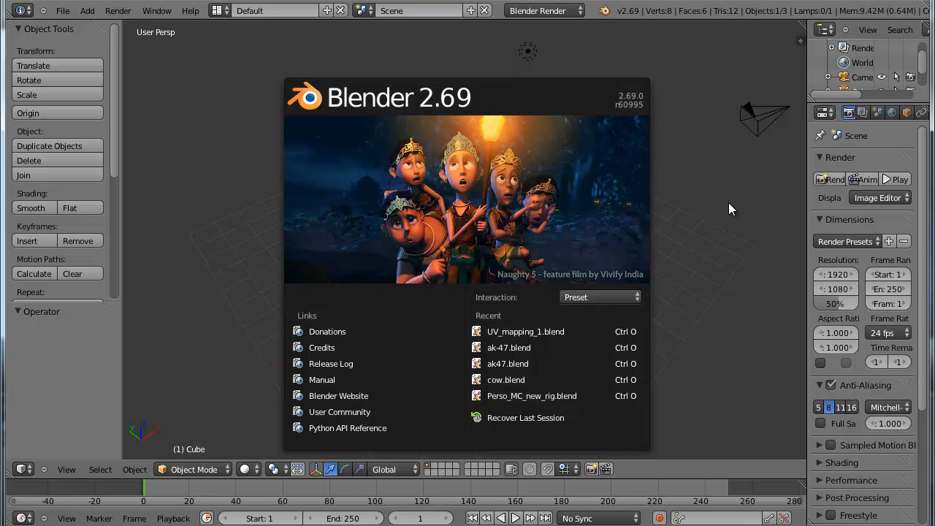
# Dismiss the splash screen and start the Screencast Keys display in the 3D view.
pyautogui.click(729, 202)
pyautogui.moveTo(728, 199); pyautogui.dragTo(712, 180, button='middle')
pyautogui.scroll(3, 709, 175)
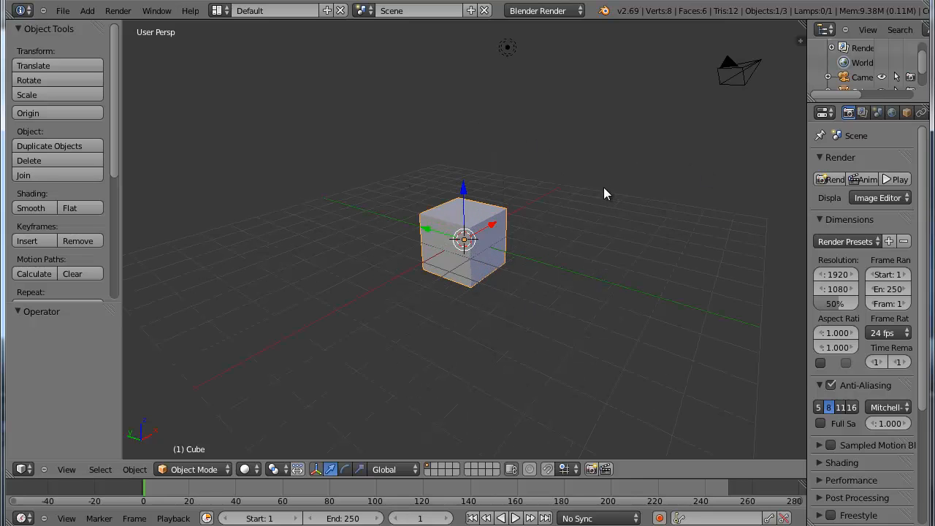
pyautogui.press('n')
pyautogui.scroll(-6, 710, 228)
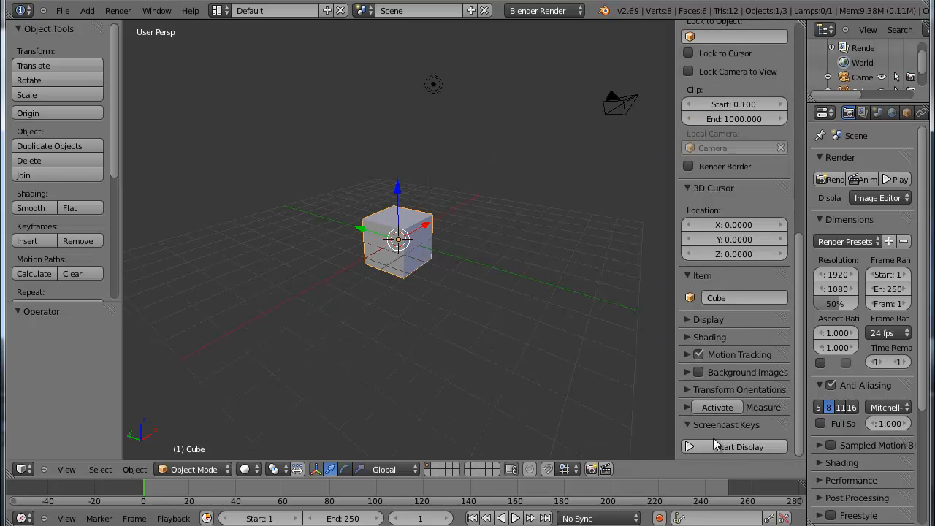
pyautogui.click(694, 445)
pyautogui.press('n')
pyautogui.scroll(2, 474, 235)
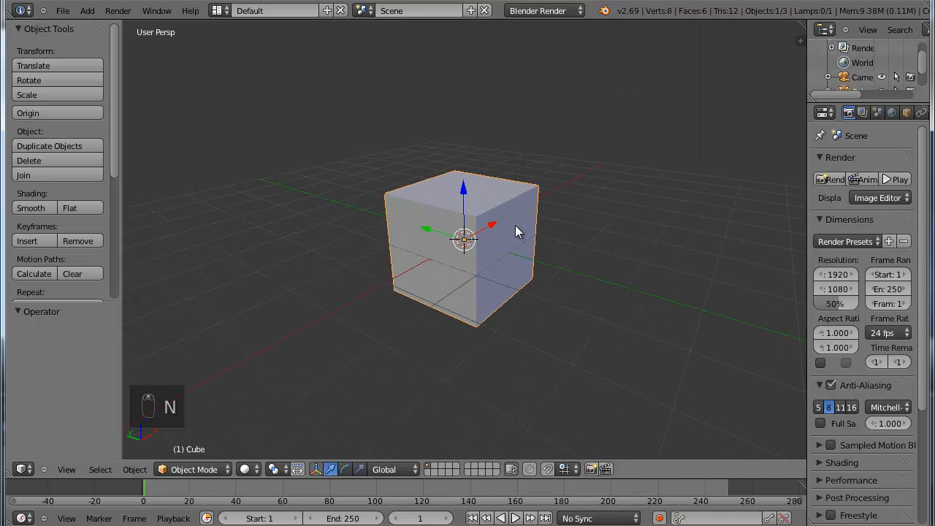
# Put the default cube in Edit Mode and display it in wireframe shading.
pyautogui.scroll(-5, 515, 225)
pyautogui.moveTo(604, 212); pyautogui.dragTo(545, 214, button='middle')
pyautogui.scroll(5, 433, 268)
pyautogui.press('Tab')
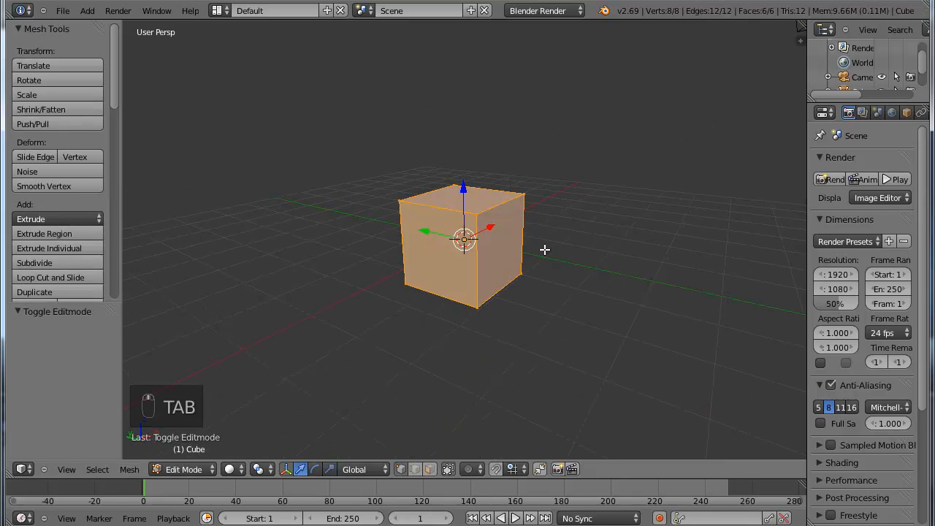
pyautogui.press('z')
pyautogui.scroll(6, 597, 31)
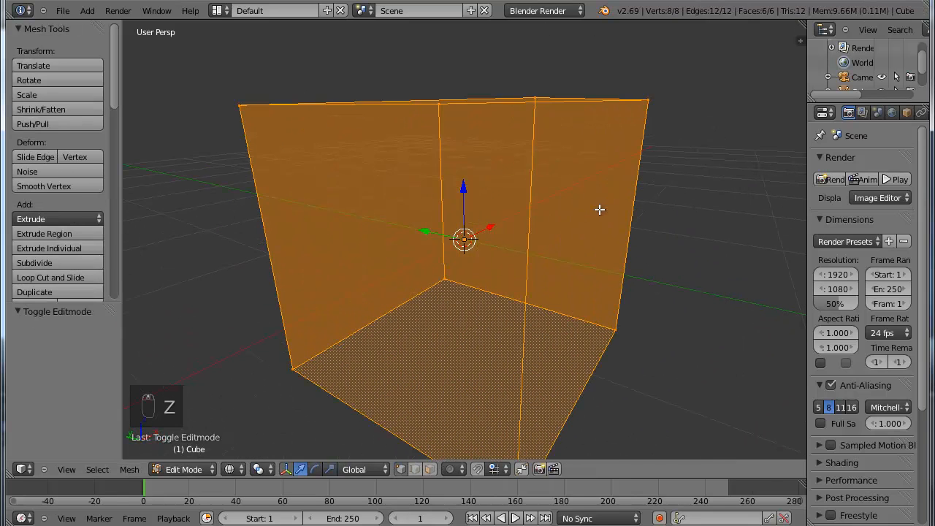
pyautogui.scroll(-4, 588, 194)
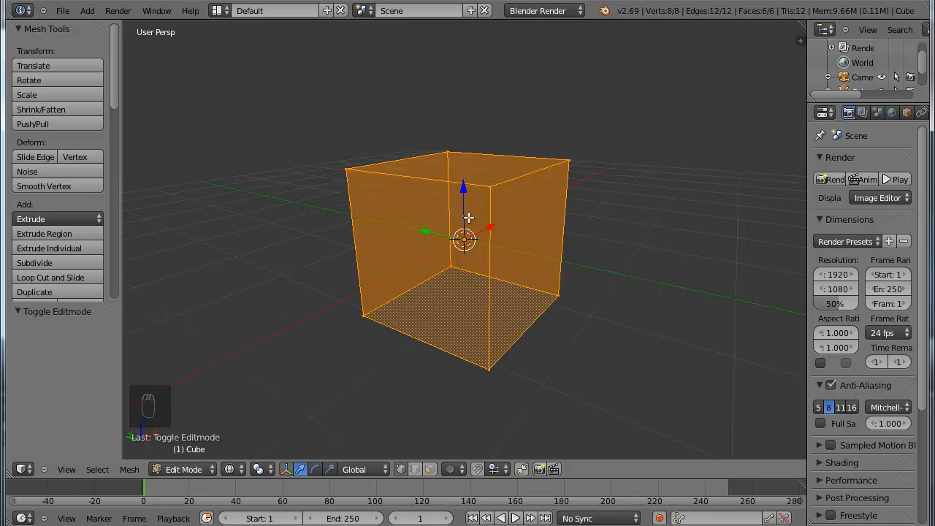
pyautogui.scroll(-3, 539, 251)
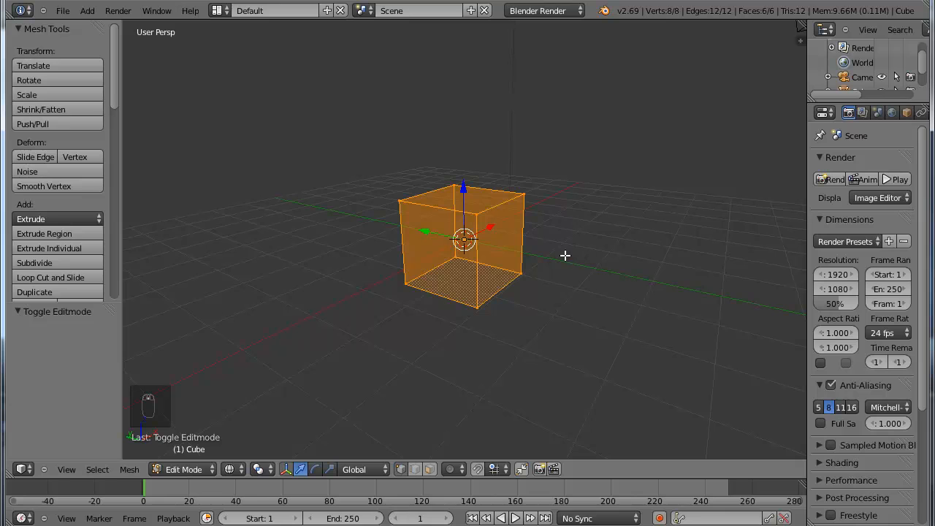
pyautogui.moveTo(605, 201); pyautogui.dragTo(562, 220, button='middle')
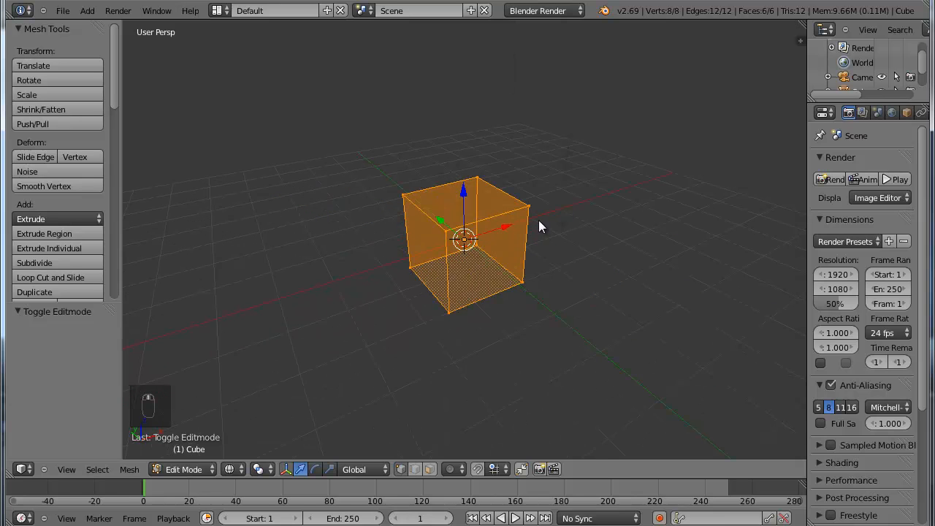
pyautogui.press('Tab')
pyautogui.press('a')
pyautogui.press('a')
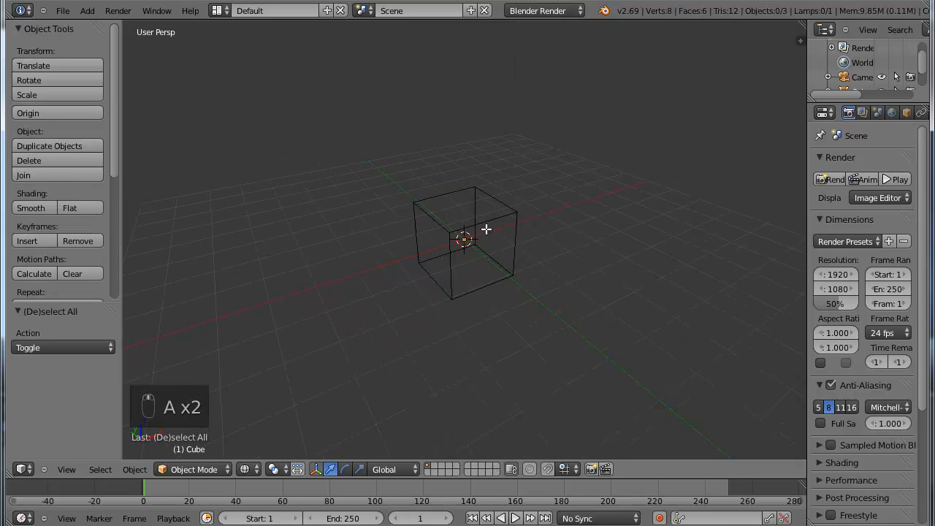
pyautogui.press('Tab')
# Switch the render engine to Cycles Render.
pyautogui.scroll(4, 507, 214)
pyautogui.click(564, 11)
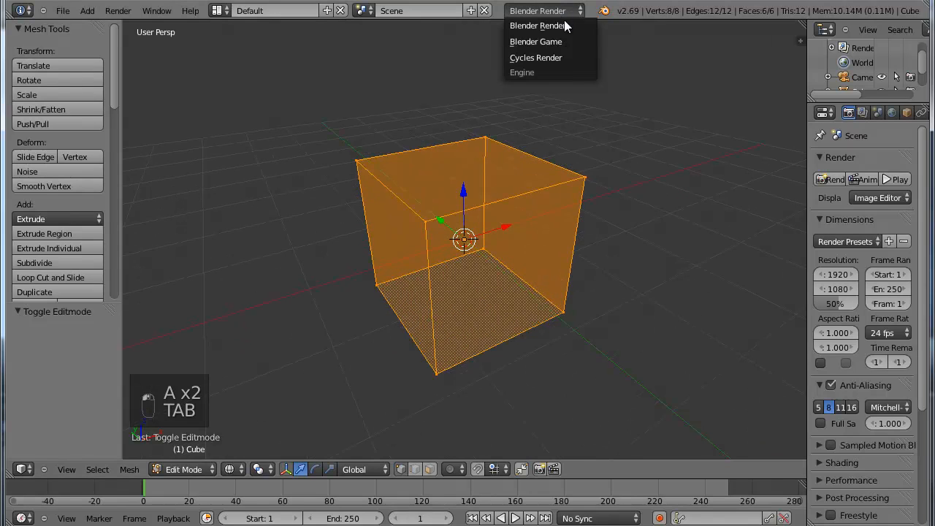
pyautogui.click(564, 58)
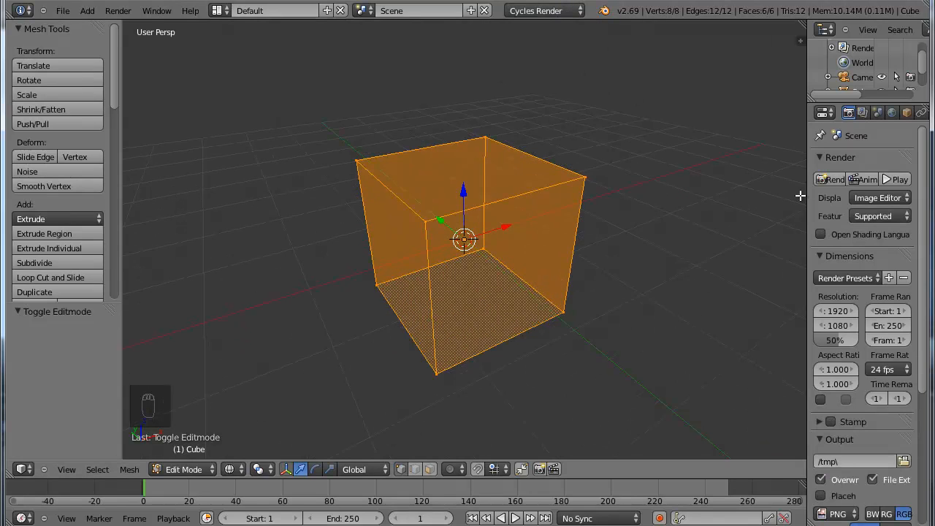
# Widen the properties area, enable nodes on the cube's material and rename the material as Dirt.
pyautogui.moveTo(801, 195); pyautogui.dragTo(661, 220)
pyautogui.click(820, 112)
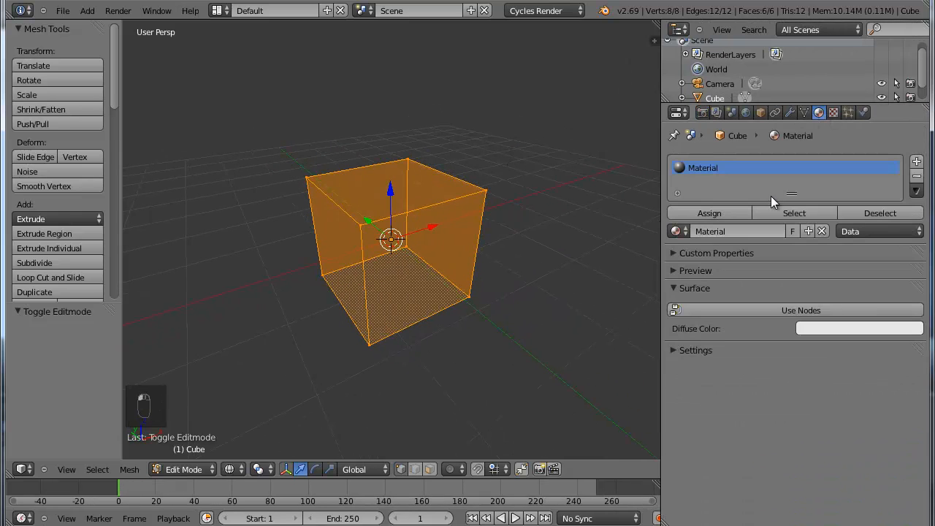
pyautogui.click(816, 310)
pyautogui.click(735, 231)
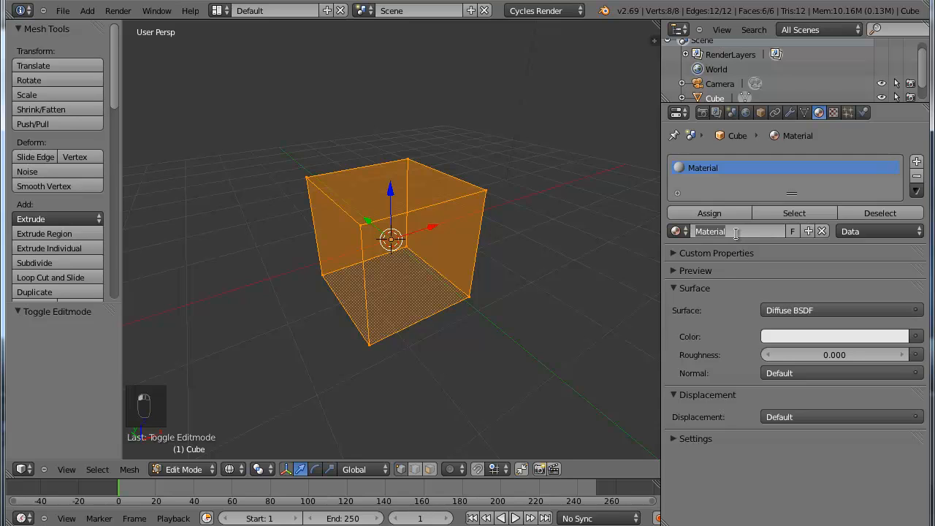
pyautogui.write('D')
pyautogui.press('Return')
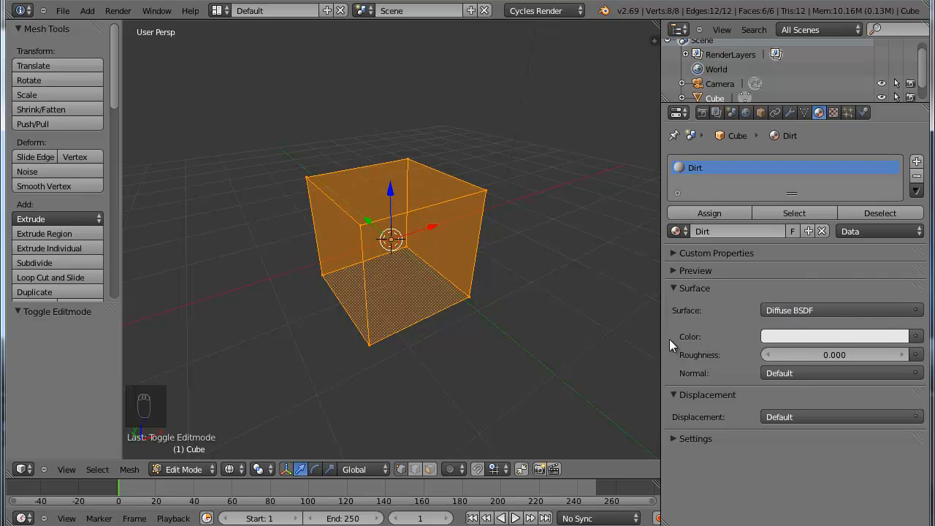
# Use an Image Texture for the Dirt material's color and load the minecraft-grass-top papercraft JPG from the Pictures folder.
pyautogui.click(916, 337)
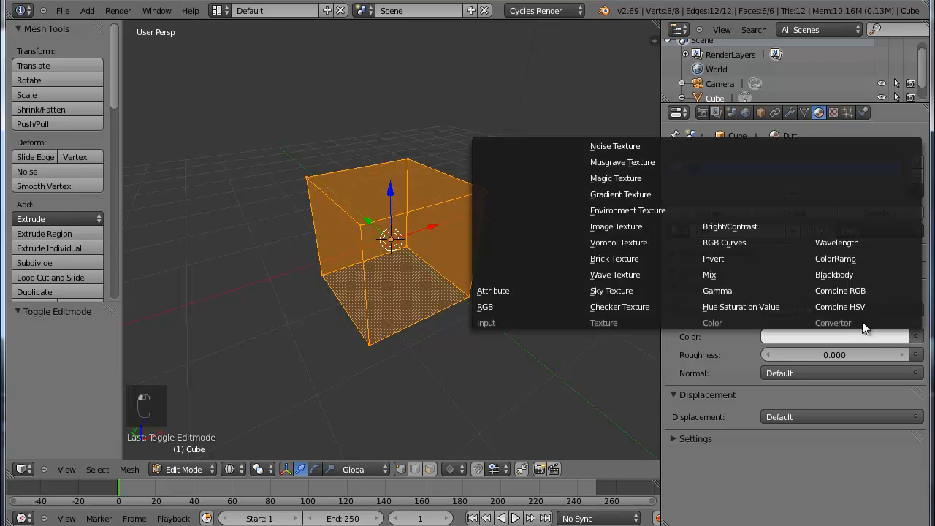
pyautogui.click(649, 224)
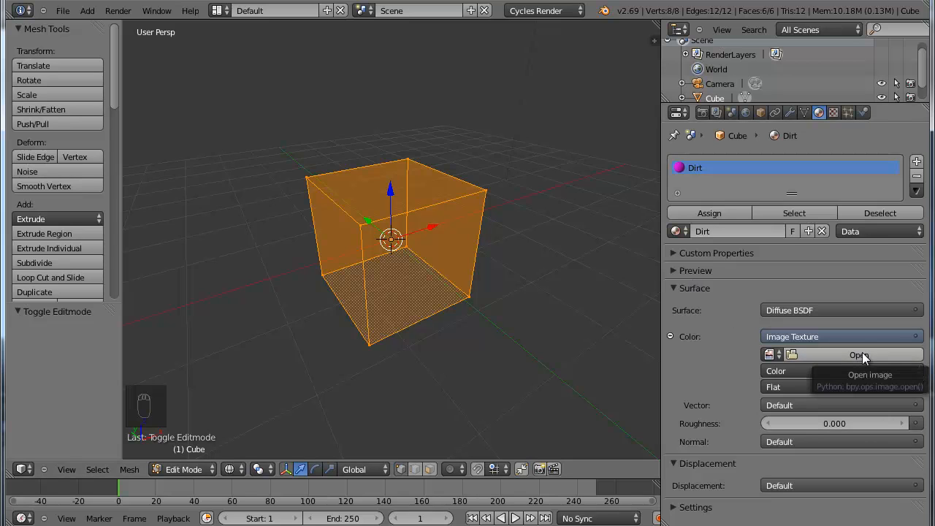
pyautogui.click(862, 354)
pyautogui.click(48, 276)
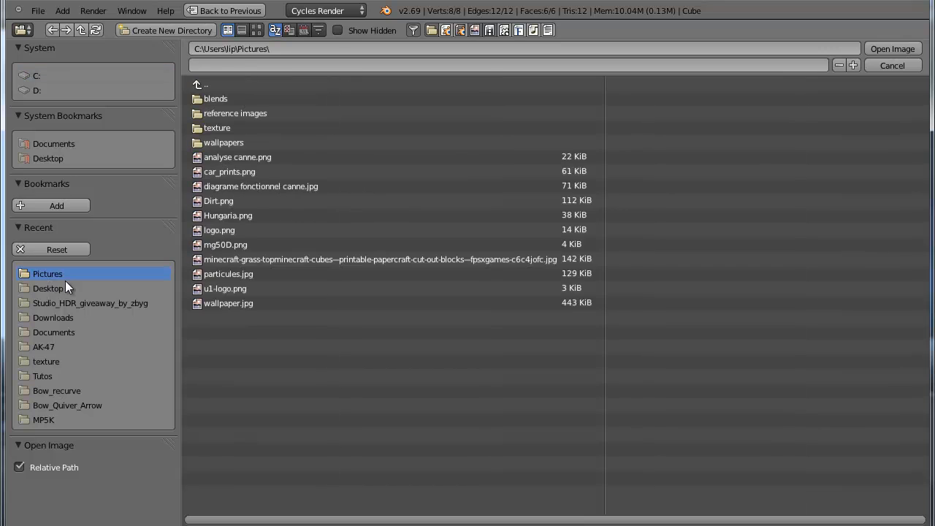
pyautogui.click(320, 260)
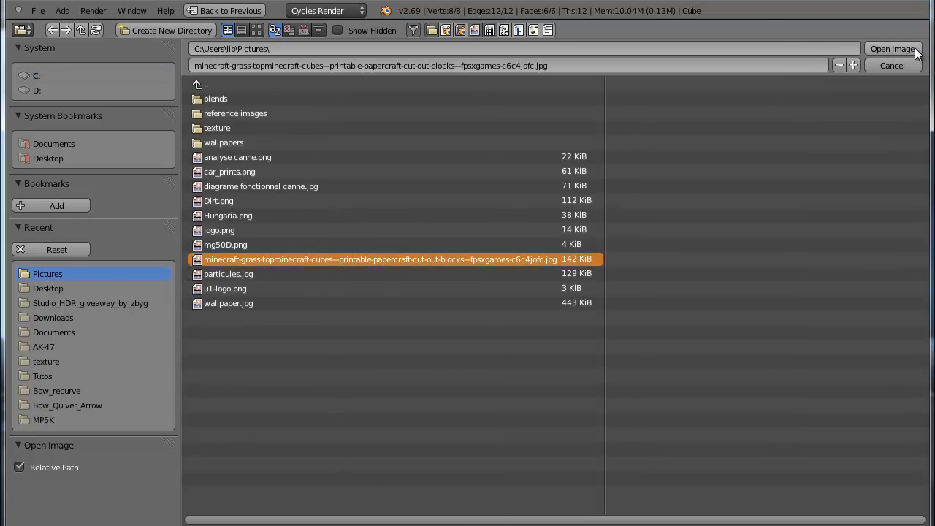
pyautogui.click(892, 49)
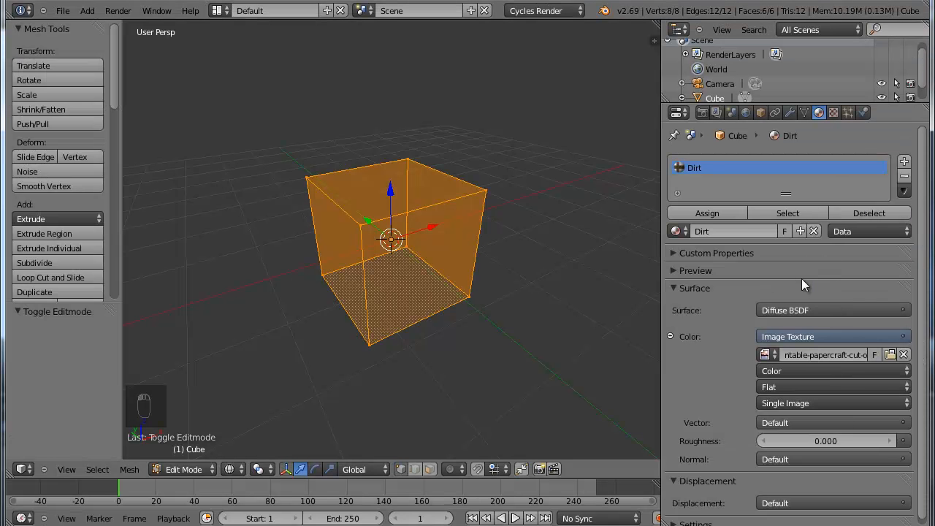
# Set the image texture's vector input to the UV texture coordinate.
pyautogui.scroll(-1, 800, 314)
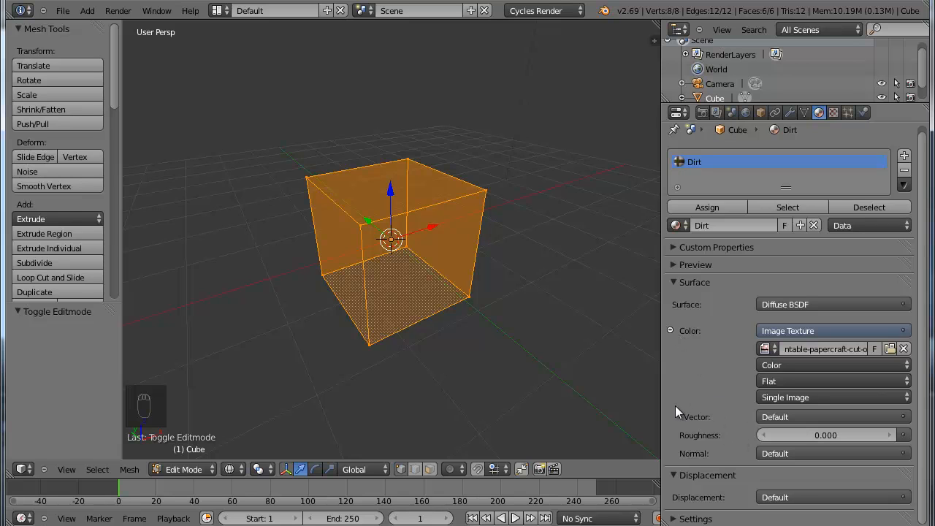
pyautogui.click(775, 420)
pyautogui.click(662, 327)
# Return to Object Mode, change the lamp to a Sun and set its size to 1.3.
pyautogui.scroll(-2, 576, 341)
pyautogui.scroll(4, 511, 322)
pyautogui.scroll(-5, 508, 318)
pyautogui.press('a')
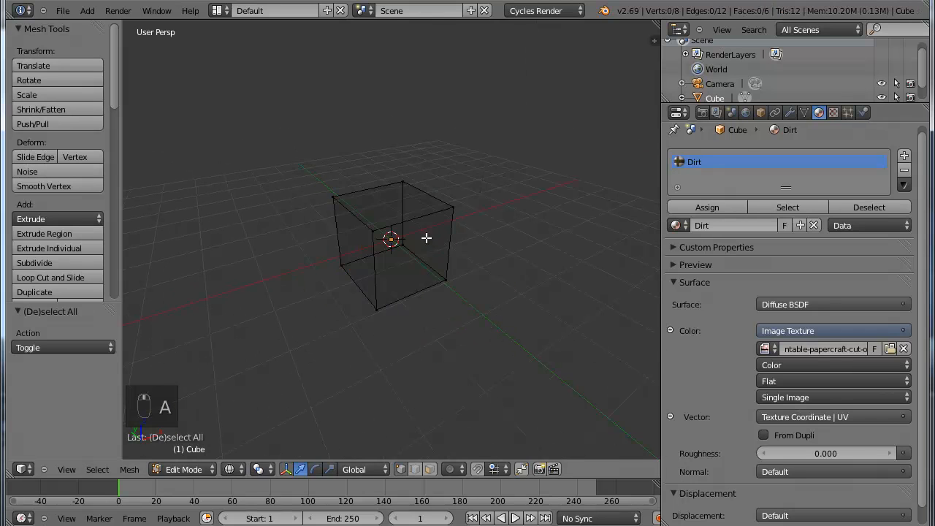
pyautogui.press('Tab')
pyautogui.scroll(1, 473, 106)
pyautogui.scroll(-3, 482, 82)
pyautogui.rightClick(442, 127)
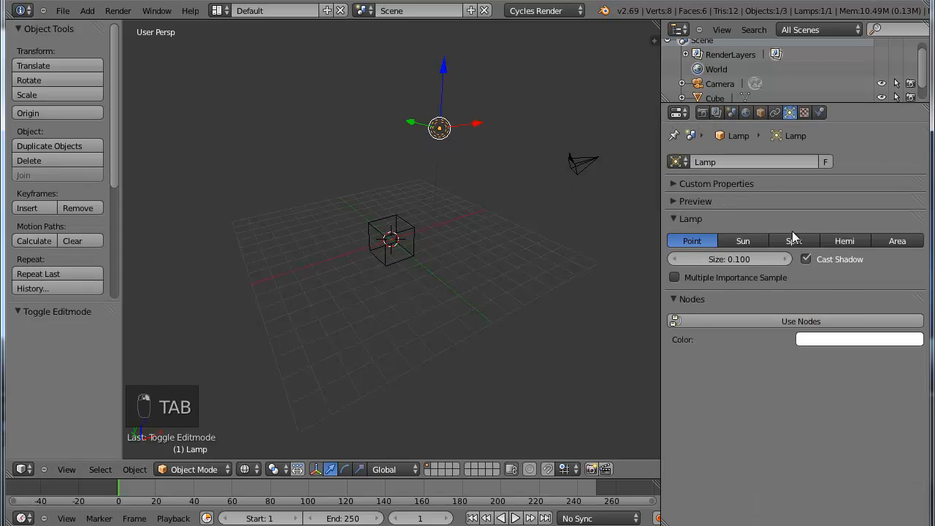
pyautogui.click(743, 240)
pyautogui.click(740, 255)
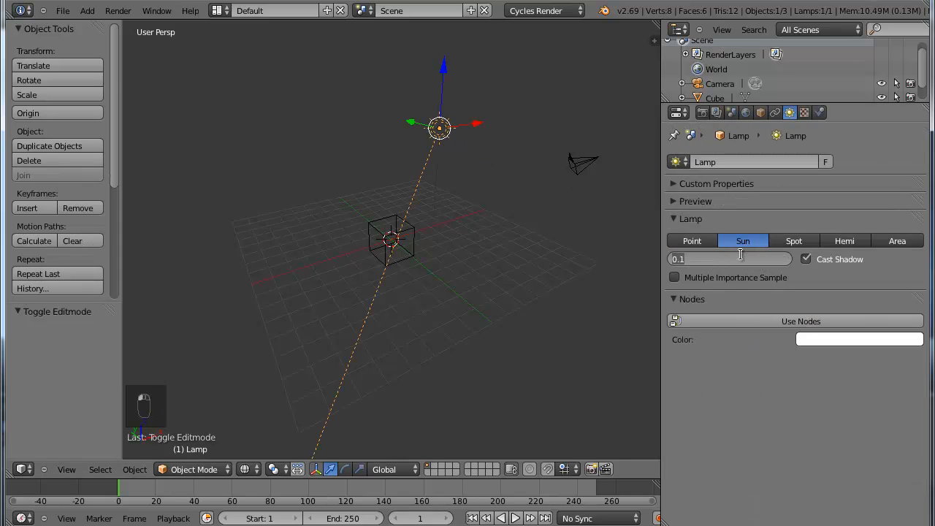
pyautogui.write('1.3')
pyautogui.press('Return')
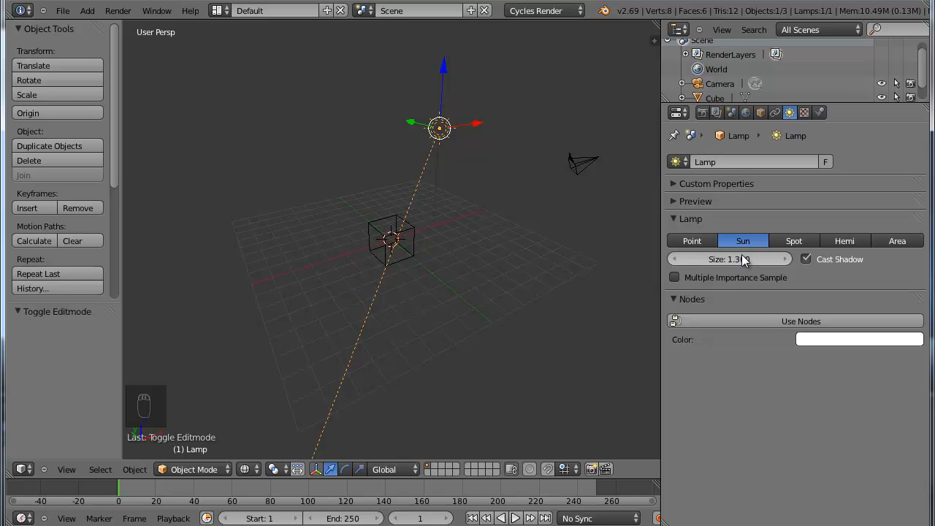
# Enable nodes on the sun lamp and set its emission strength to 1.3.
pyautogui.click(764, 324)
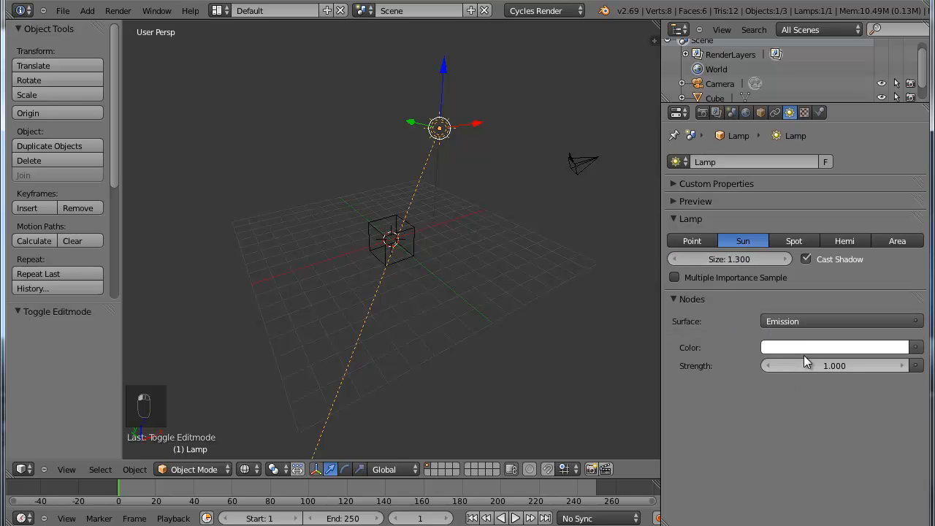
pyautogui.click(832, 365)
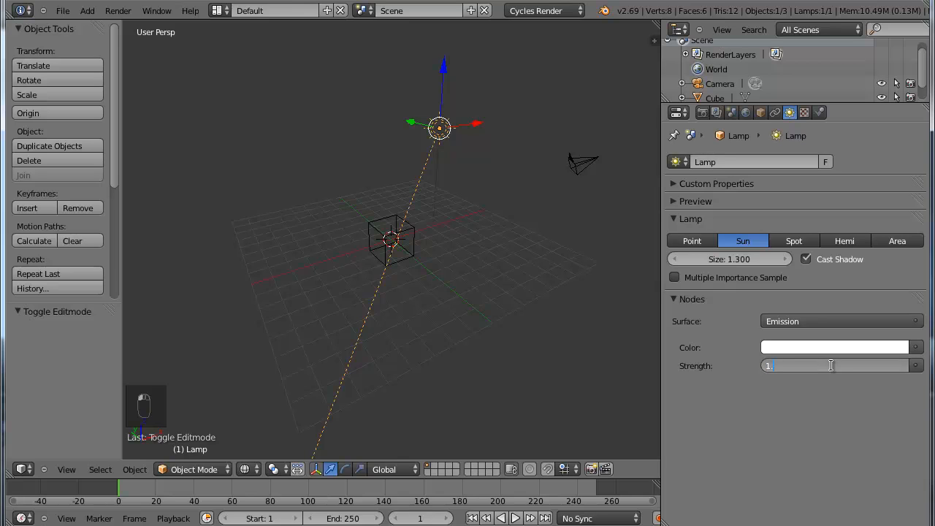
pyautogui.write('1.3')
pyautogui.press('Return')
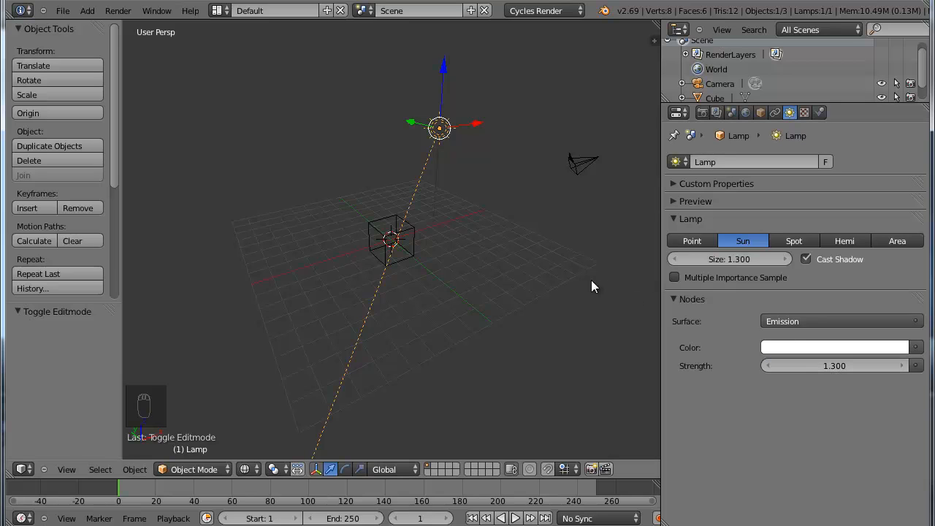
# Render the scene to check the cube's material, and return to the 3D view.
pyautogui.press('F12')
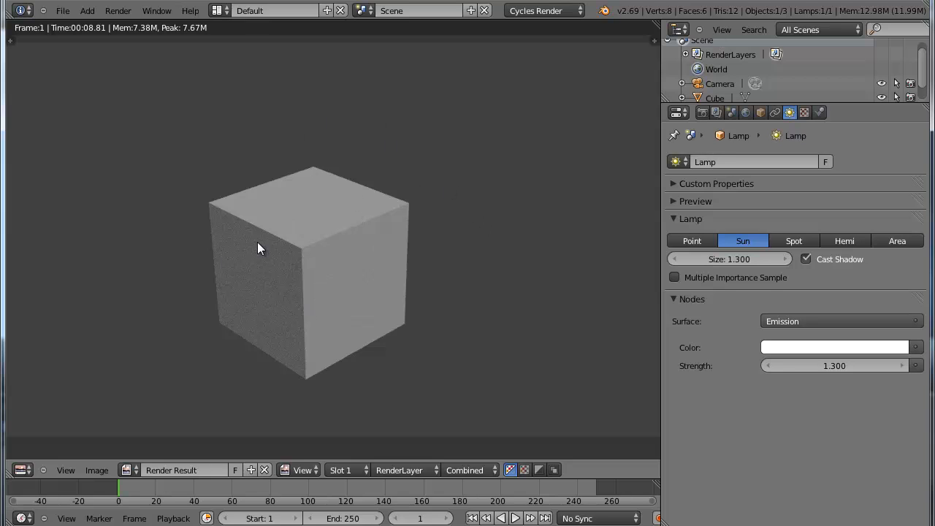
pyautogui.press('Escape')
pyautogui.scroll(5, 365, 219)
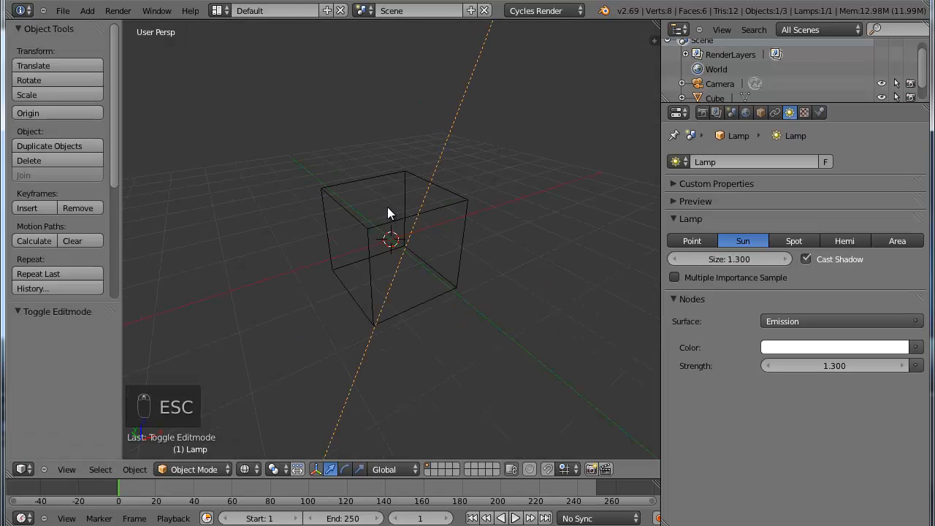
# Select the cube and switch the screen layout to UV Editing.
pyautogui.rightClick(387, 219)
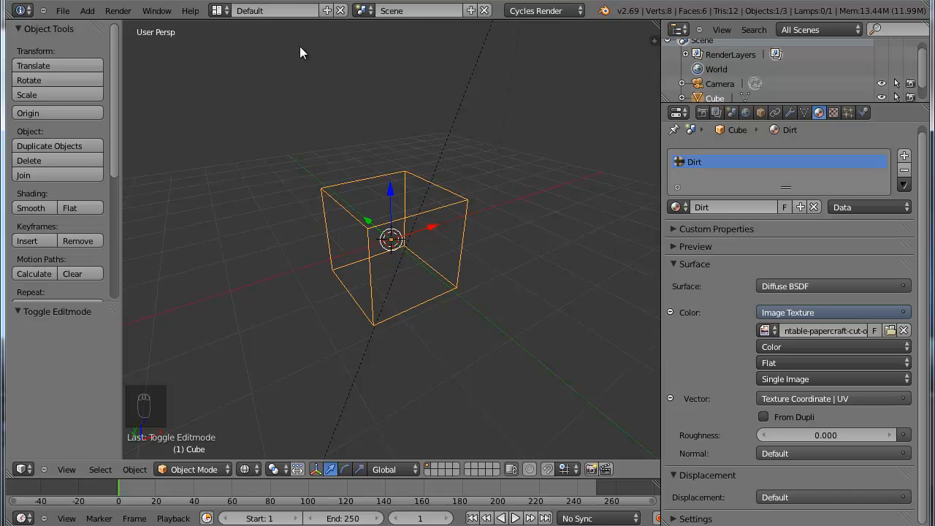
pyautogui.click(217, 11)
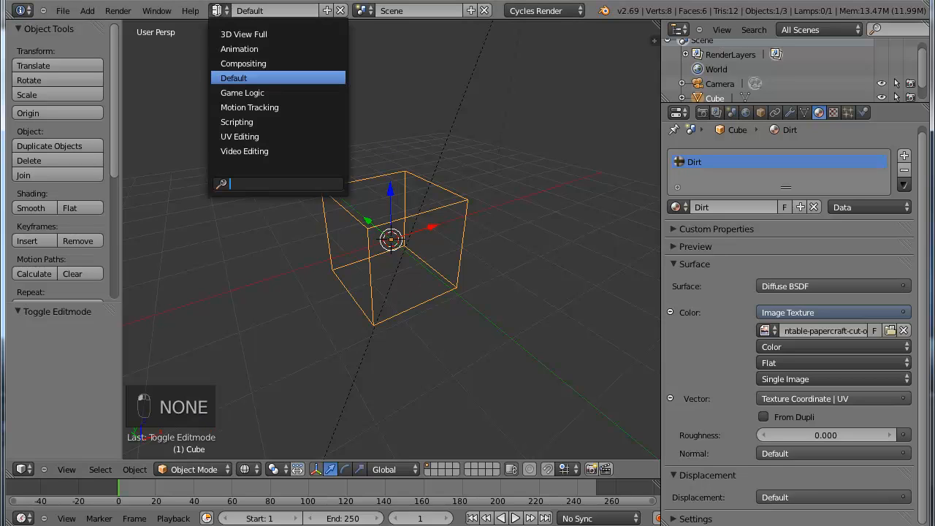
pyautogui.click(278, 136)
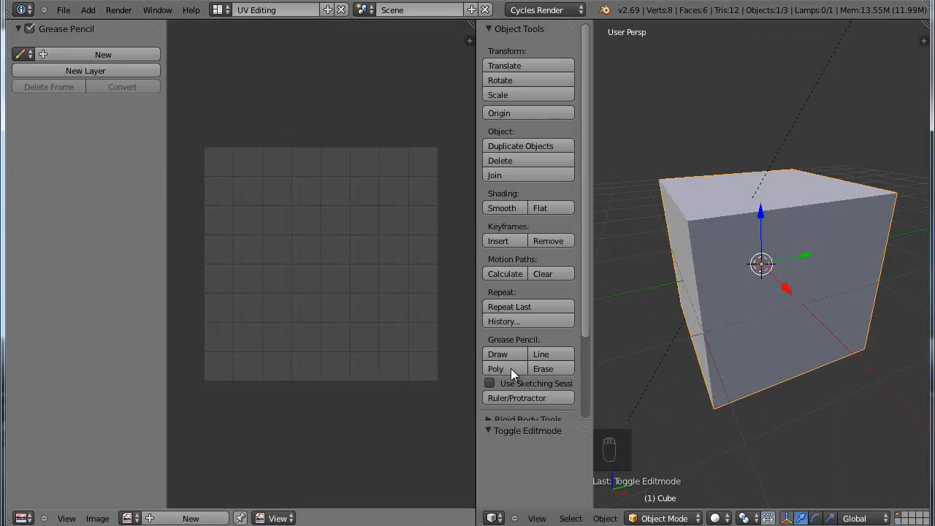
# Enter Edit Mode on the cube and select all of its geometry.
pyautogui.press('Tab')
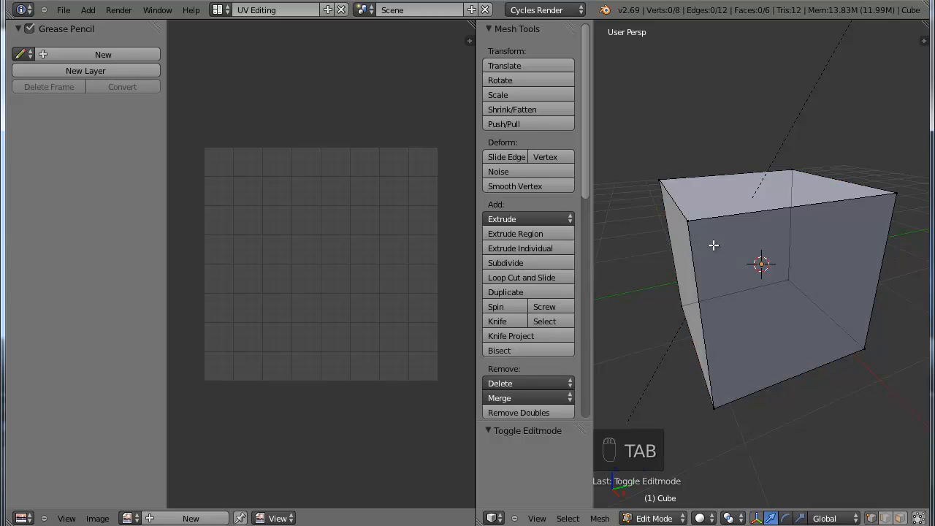
pyautogui.press('a')
pyautogui.press('a')
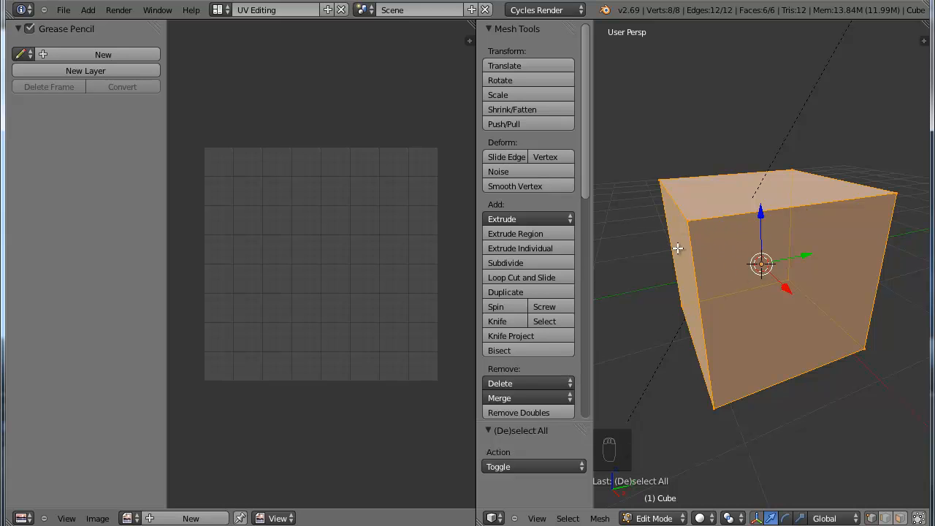
pyautogui.scroll(-2, 258, 379)
pyautogui.scroll(2, 719, 249)
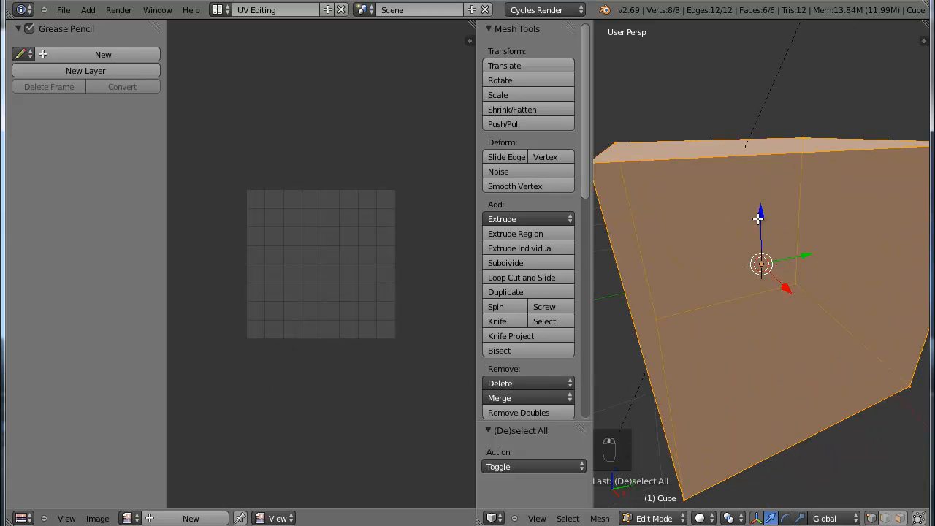
# Switch the mesh to edge select mode and deselect all of the cube's geometry.
pyautogui.scroll(-3, 759, 233)
pyautogui.hotkey('ctrl', 'Tab')
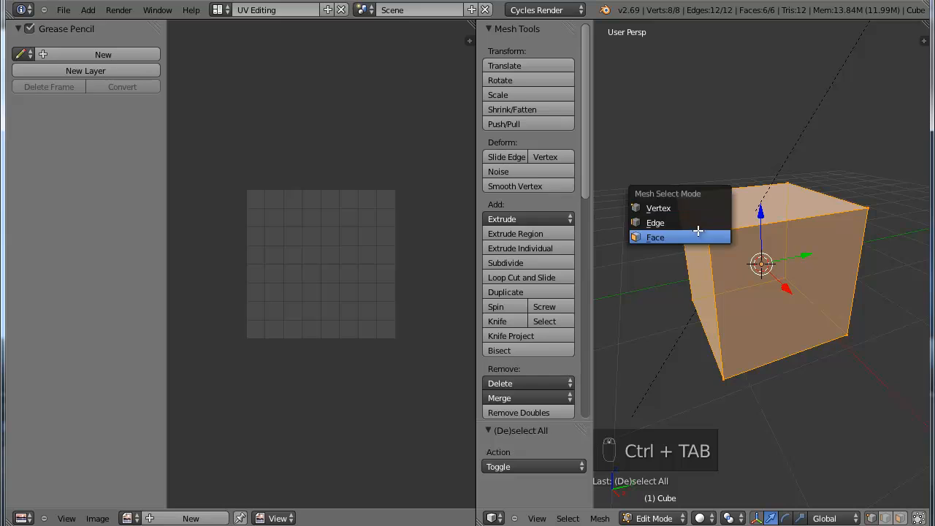
pyautogui.click(694, 222)
pyautogui.scroll(1, 708, 249)
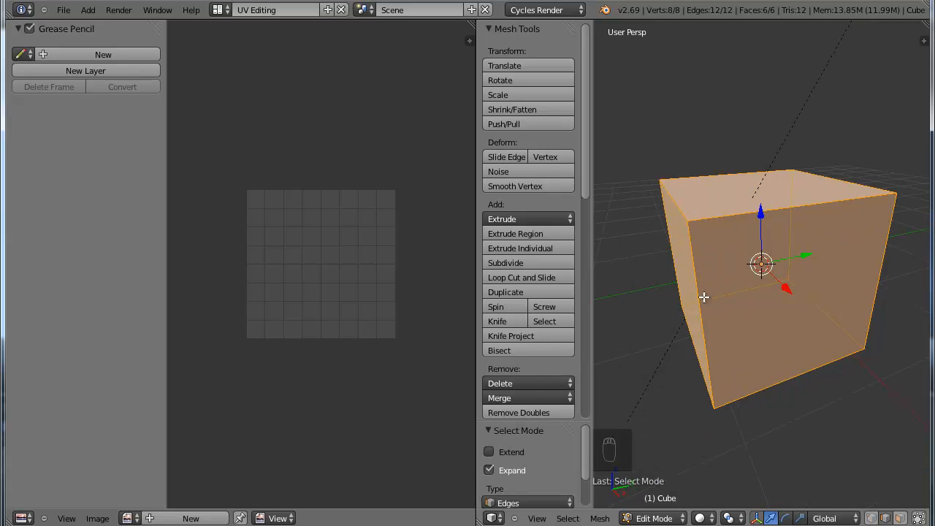
pyautogui.moveTo(685, 266); pyautogui.dragTo(809, 267, button='middle')
pyautogui.press('a')
pyautogui.scroll(-4, 806, 267)
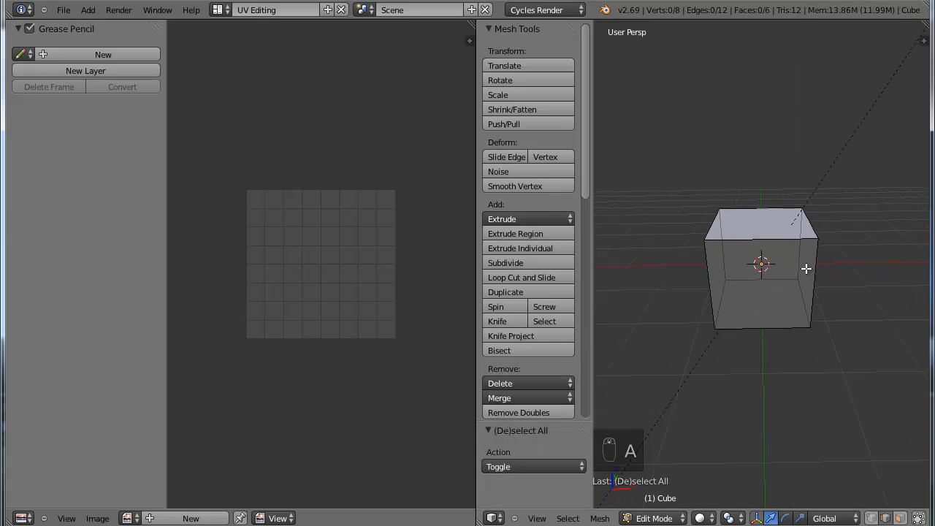
pyautogui.moveTo(723, 304); pyautogui.dragTo(742, 293, button='middle')
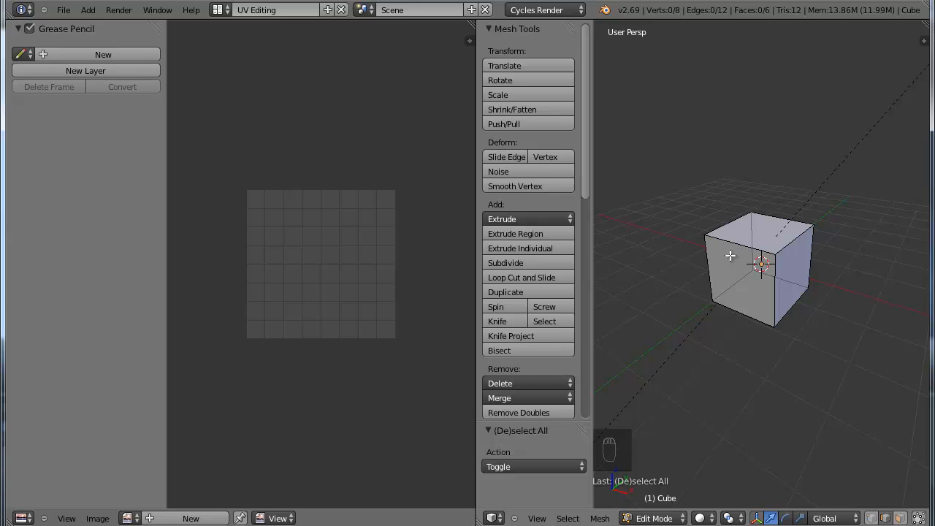
# Try unwrapping the whole cube with Cube Projection and examine the resulting UV layout.
pyautogui.press('a')
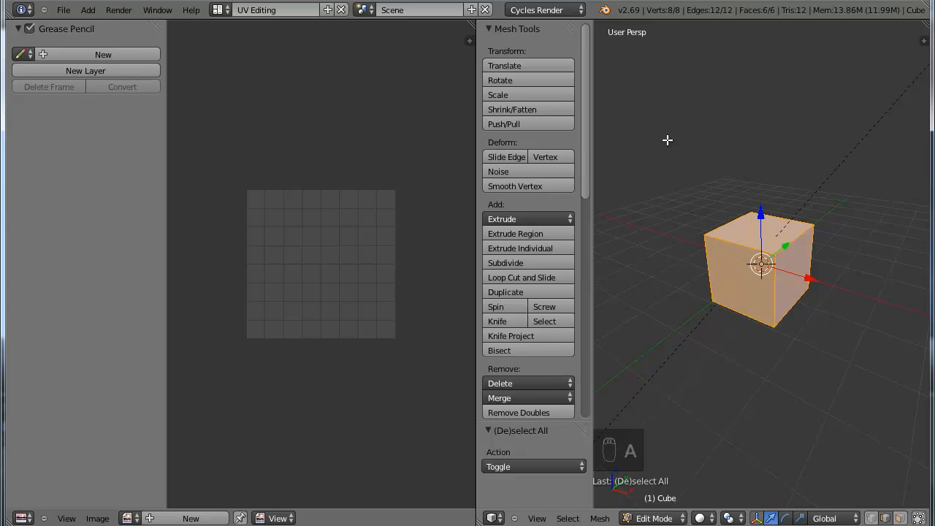
pyautogui.press('u')
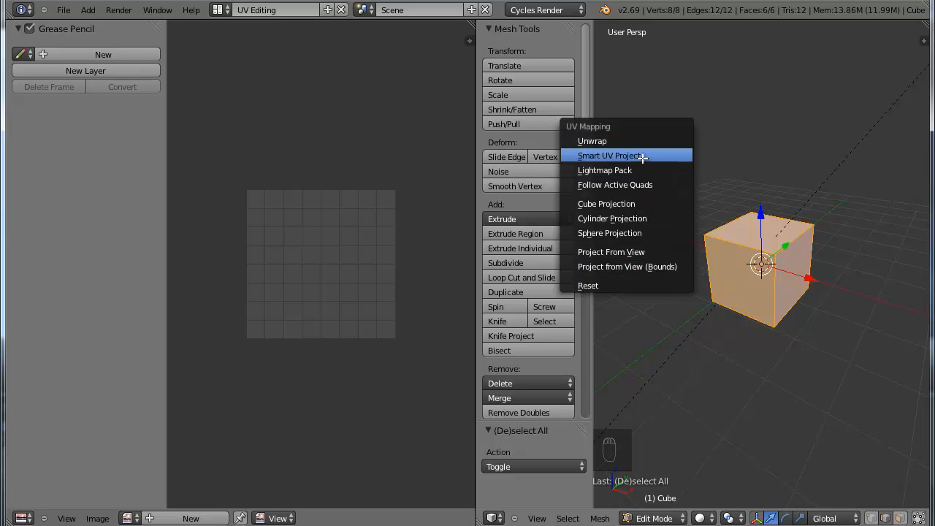
pyautogui.click(669, 203)
pyautogui.scroll(-5, 327, 266)
pyautogui.scroll(3, 328, 278)
pyautogui.scroll(-2, 328, 280)
pyautogui.scroll(-1, 295, 294)
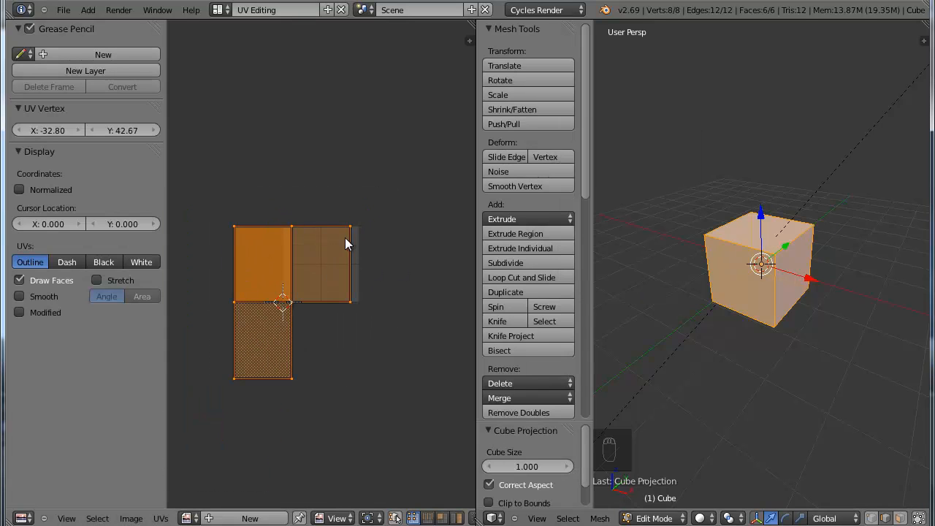
pyautogui.scroll(3, 321, 226)
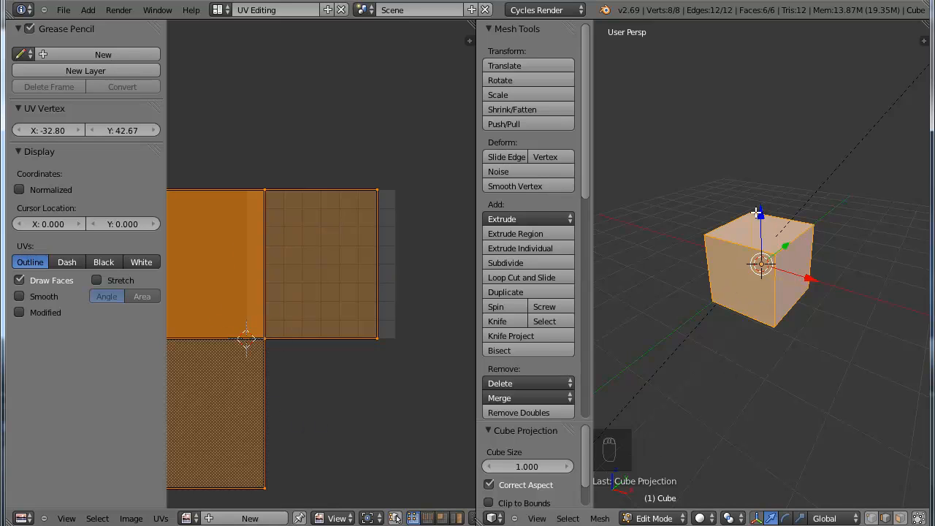
pyautogui.scroll(-4, 207, 344)
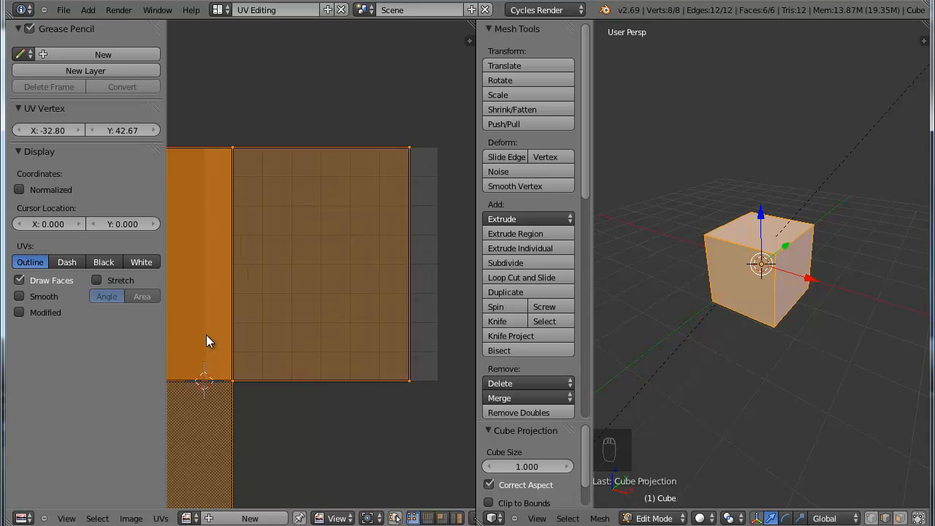
pyautogui.moveTo(249, 293); pyautogui.dragTo(292, 234, button='middle')
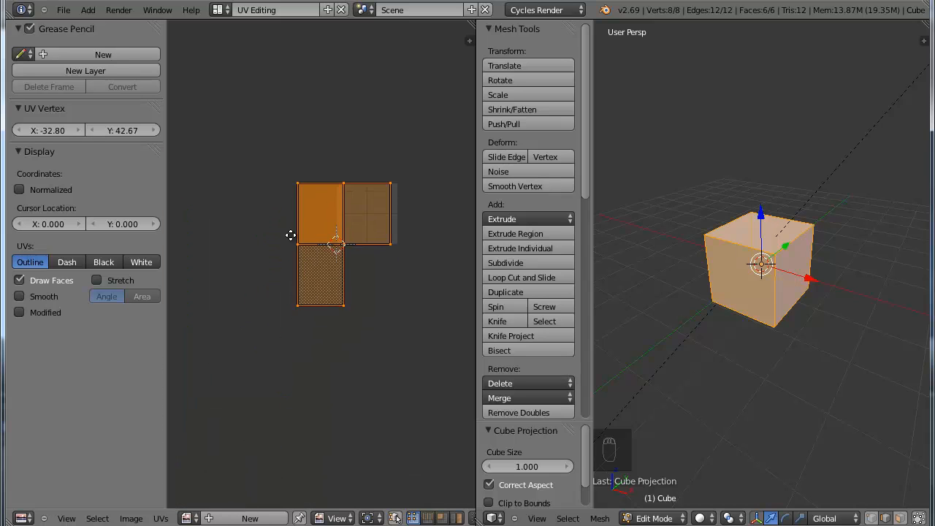
pyautogui.scroll(4, 277, 237)
pyautogui.moveTo(680, 265); pyautogui.dragTo(675, 269, button='middle')
pyautogui.scroll(-6, 339, 255)
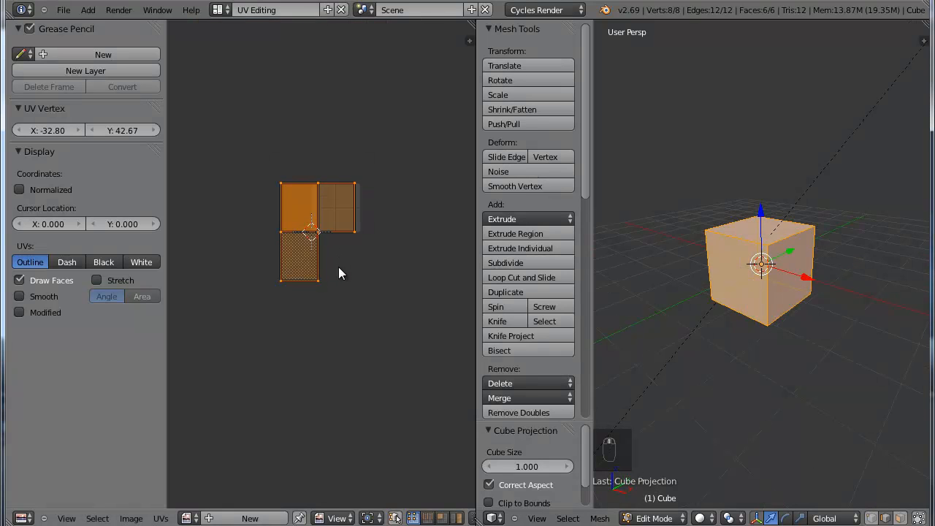
# Assign the minecraft-grass-top papercraft image to the UV editor behind the cube's UV layout.
pyautogui.scroll(6, 339, 267)
pyautogui.click(188, 518)
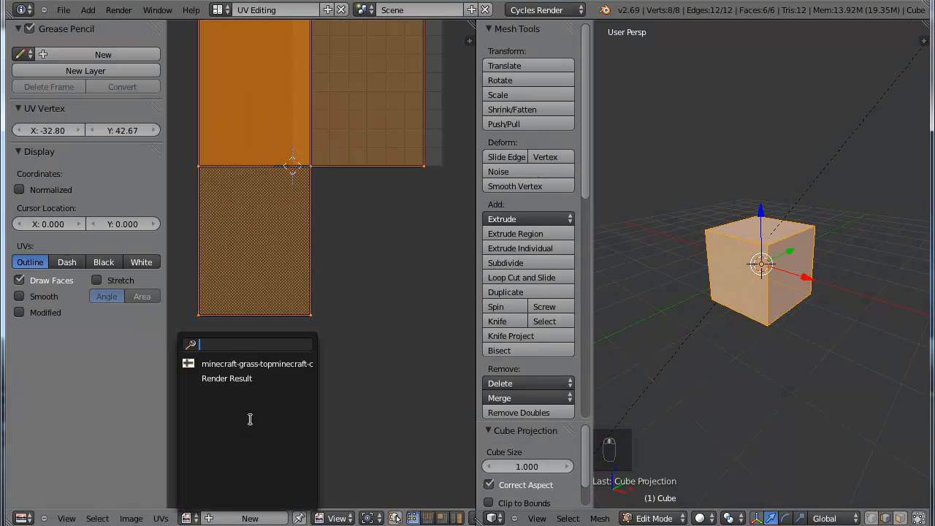
pyautogui.click(270, 364)
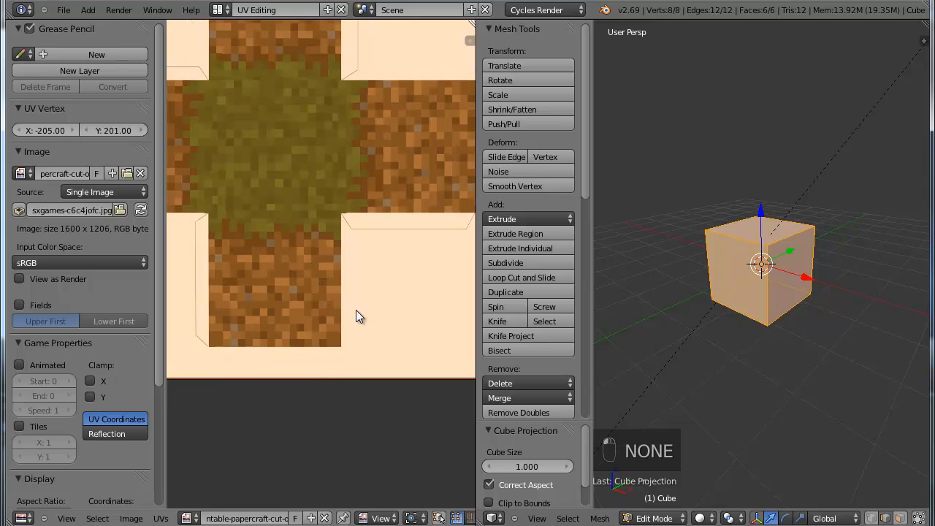
pyautogui.scroll(-5, 355, 310)
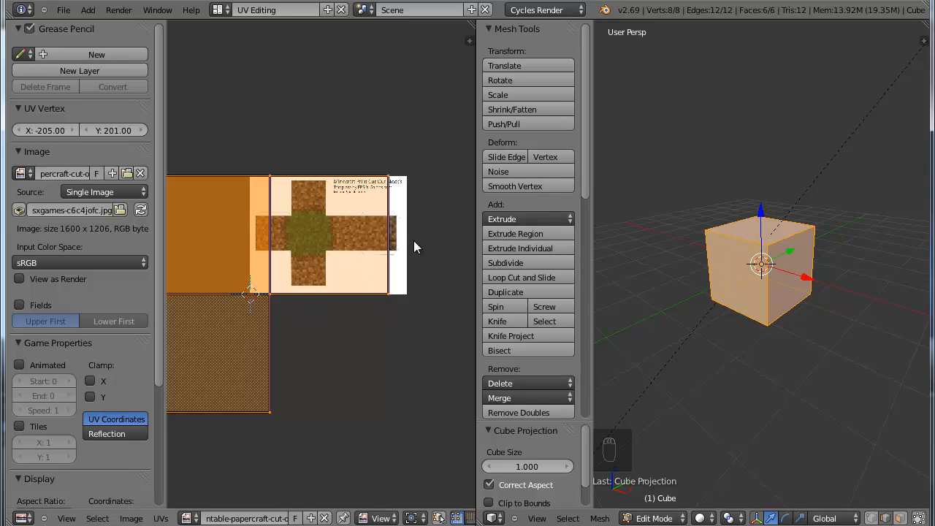
# Show the cube in wireframe and deselect all of its geometry.
pyautogui.scroll(4, 804, 324)
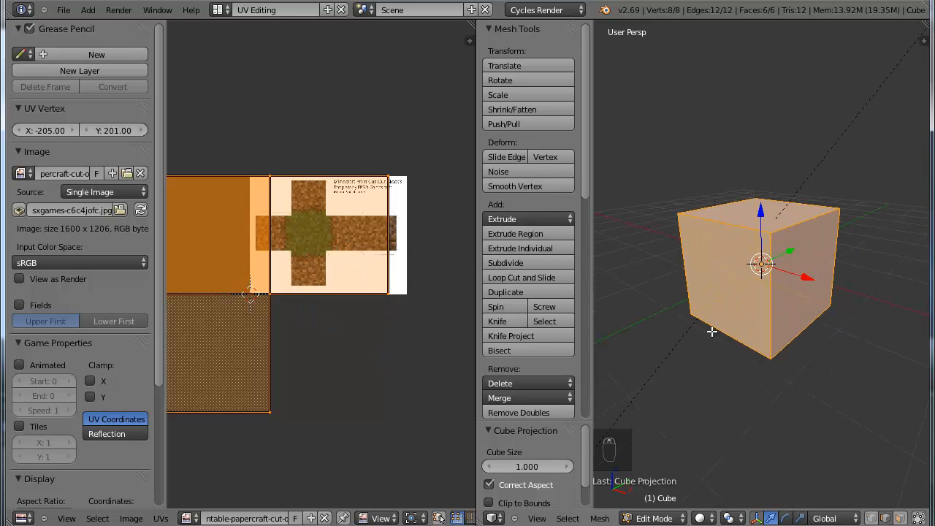
pyautogui.press('z')
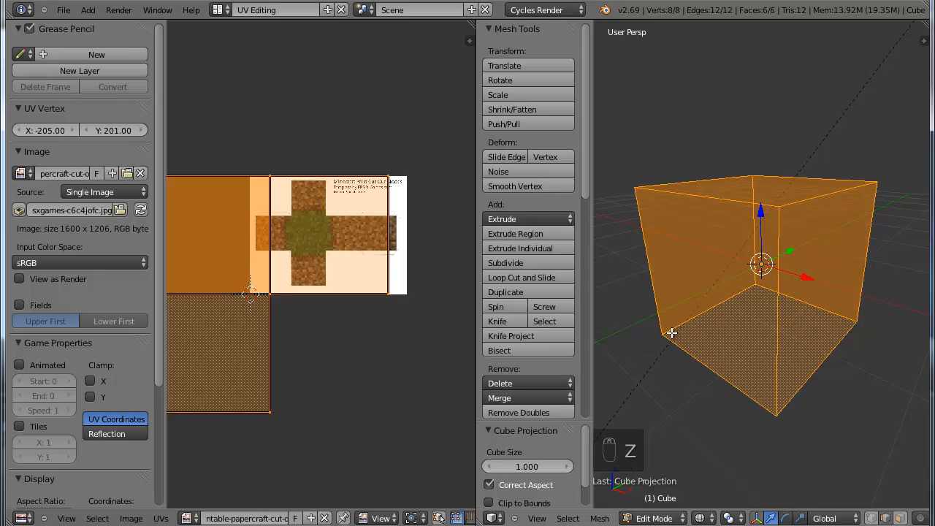
pyautogui.press('a')
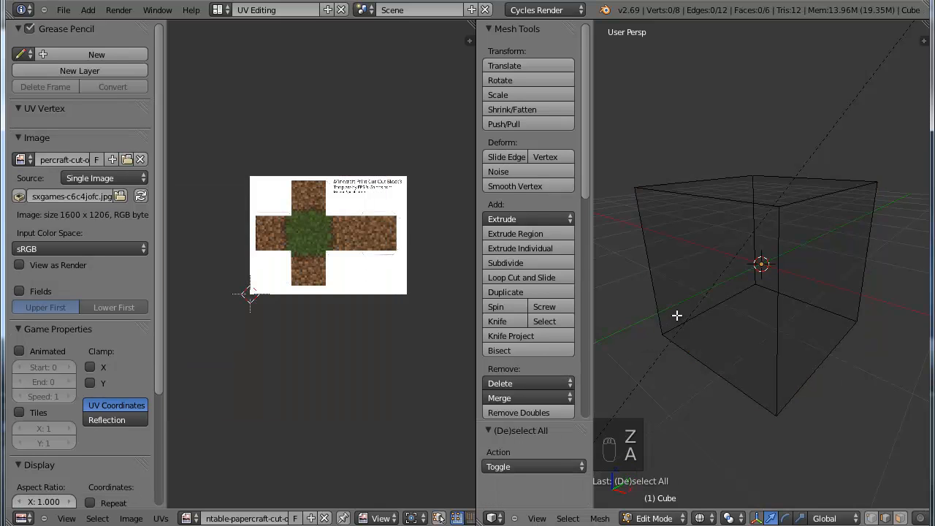
# Mark the cube's four vertical edges and three of its four bottom edges as seams, and clear the selection.
pyautogui.rightClick(644, 250)
pyautogui.keyDown('shift'); pyautogui.rightClick(776, 301); pyautogui.keyUp('shift')
pyautogui.keyDown('shift'); pyautogui.rightClick(862, 268); pyautogui.keyUp('shift')
pyautogui.keyDown('shift'); pyautogui.rightClick(757, 235); pyautogui.keyUp('shift')
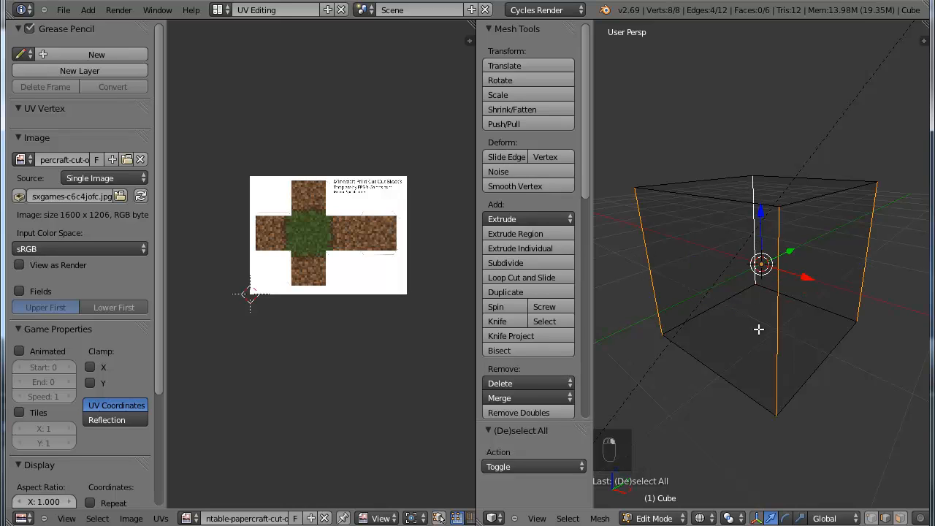
pyautogui.keyDown('shift'); pyautogui.rightClick(831, 312); pyautogui.keyUp('shift')
pyautogui.keyDown('shift'); pyautogui.rightClick(834, 350); pyautogui.keyUp('shift')
pyautogui.keyDown('shift'); pyautogui.rightClick(742, 389); pyautogui.keyUp('shift')
pyautogui.moveTo(723, 353); pyautogui.dragTo(738, 341, button='middle')
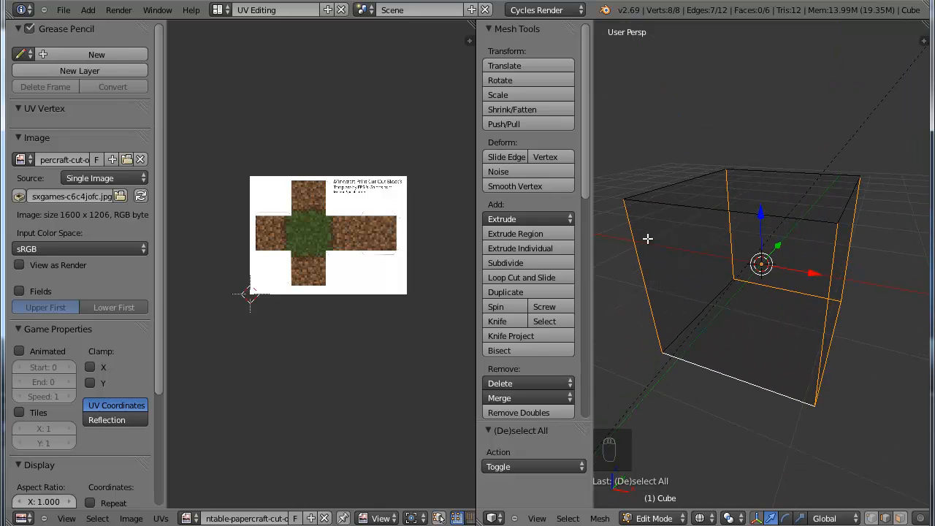
pyautogui.moveTo(767, 331); pyautogui.dragTo(708, 315, button='middle')
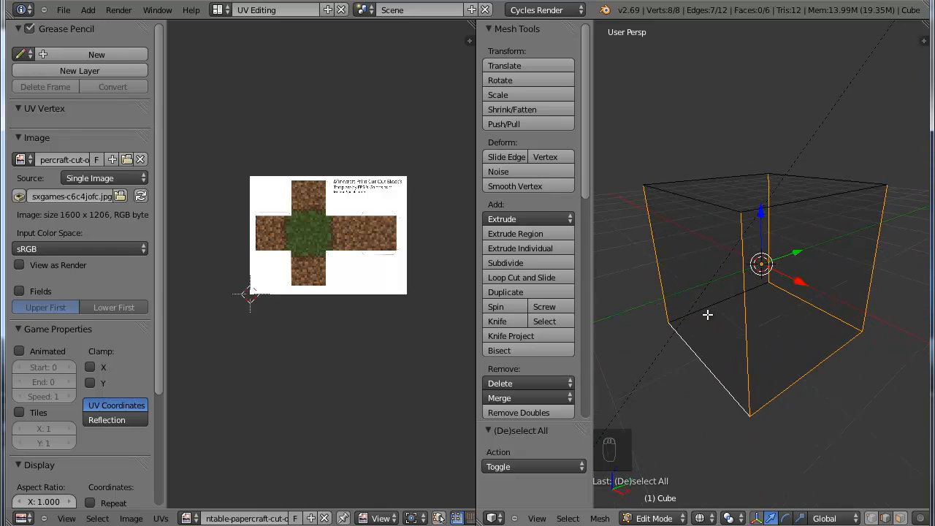
pyautogui.hotkey('ctrl', 'e')
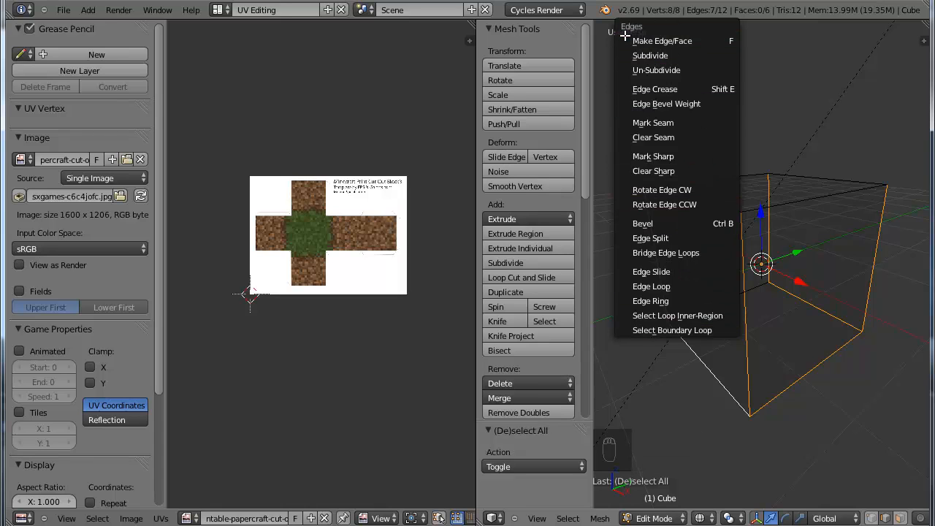
pyautogui.click(722, 123)
pyautogui.scroll(-4, 681, 273)
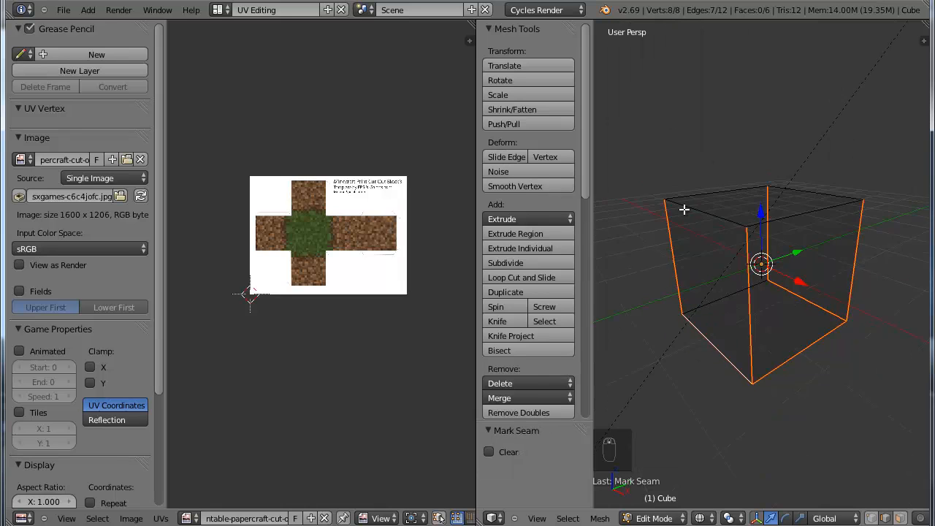
pyautogui.moveTo(681, 272); pyautogui.dragTo(865, 346, button='middle')
pyautogui.press('a')
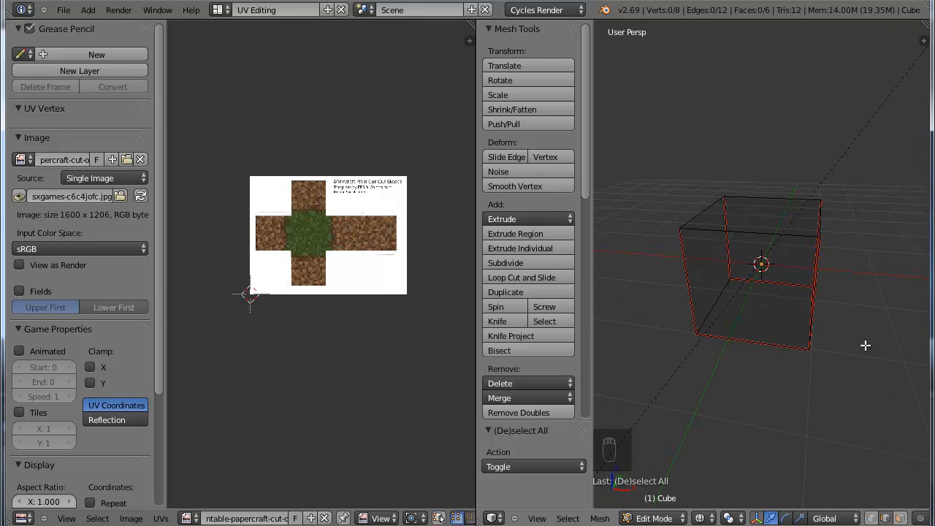
# Unwrap the entire cube along its marked seams, and deselect all UVs to compare the layout with the image.
pyautogui.press('a')
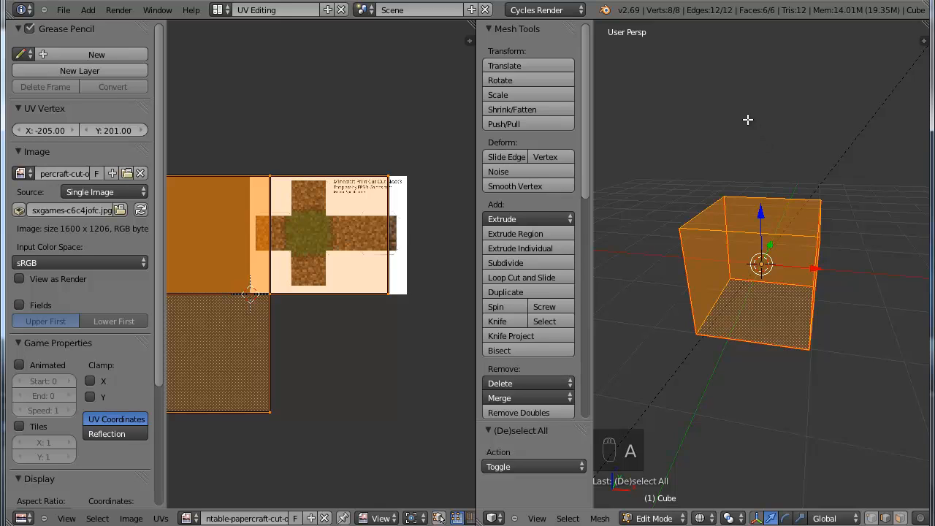
pyautogui.press('u')
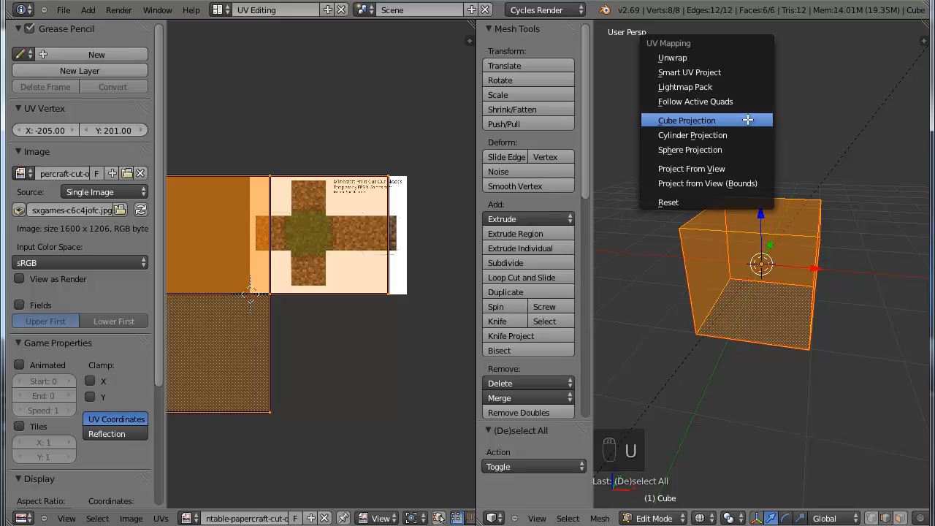
pyautogui.click(731, 64)
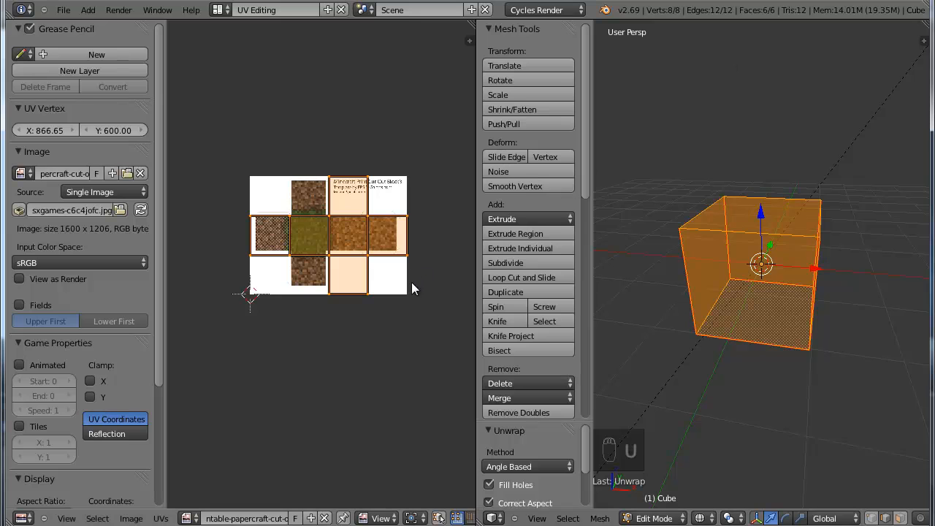
pyautogui.scroll(5, 403, 273)
pyautogui.scroll(-3, 401, 273)
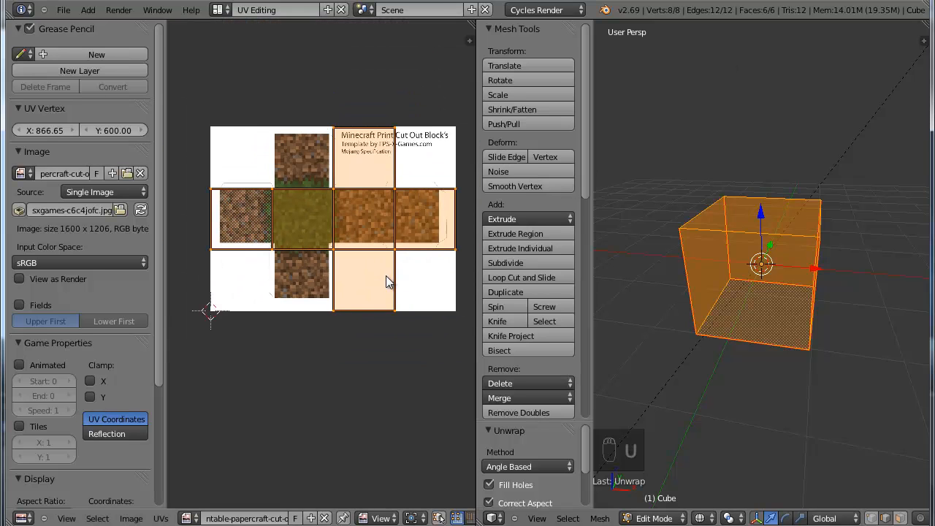
pyautogui.scroll(1, 354, 283)
pyautogui.scroll(-2, 353, 282)
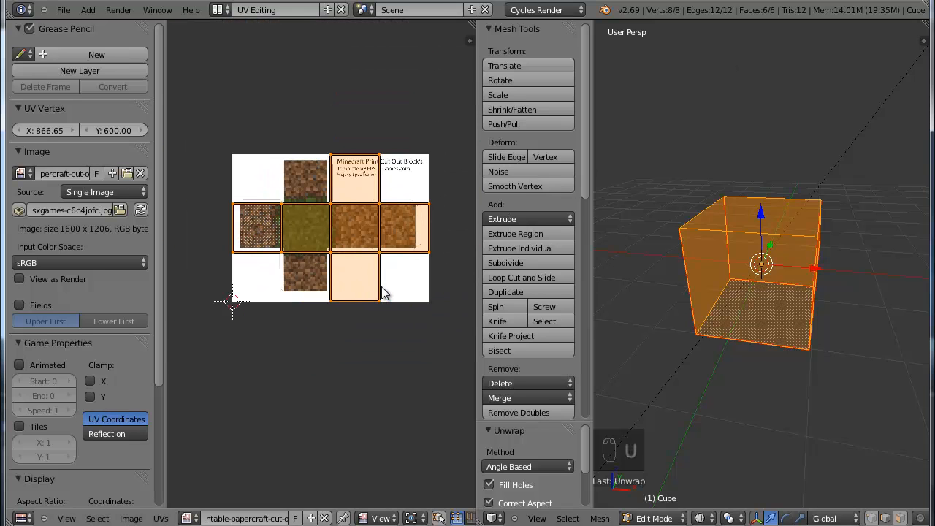
pyautogui.press('a')
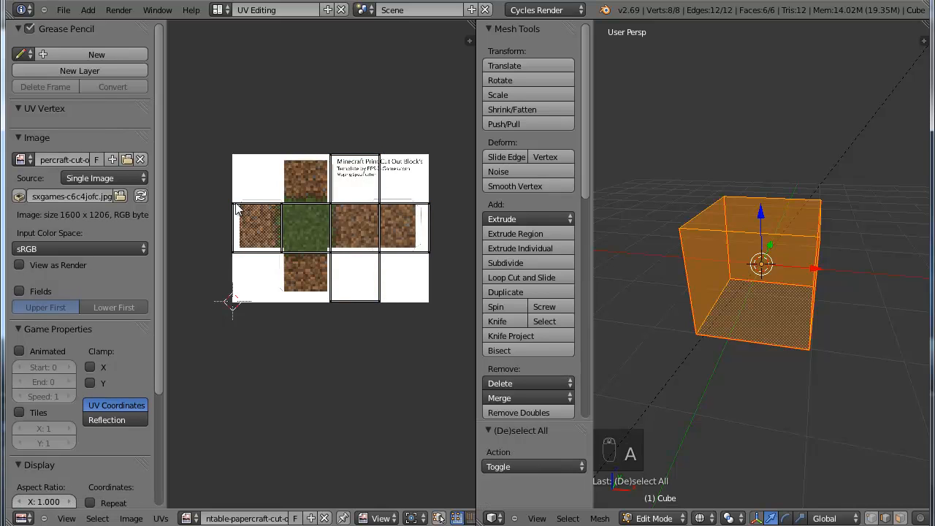
pyautogui.scroll(5, 289, 259)
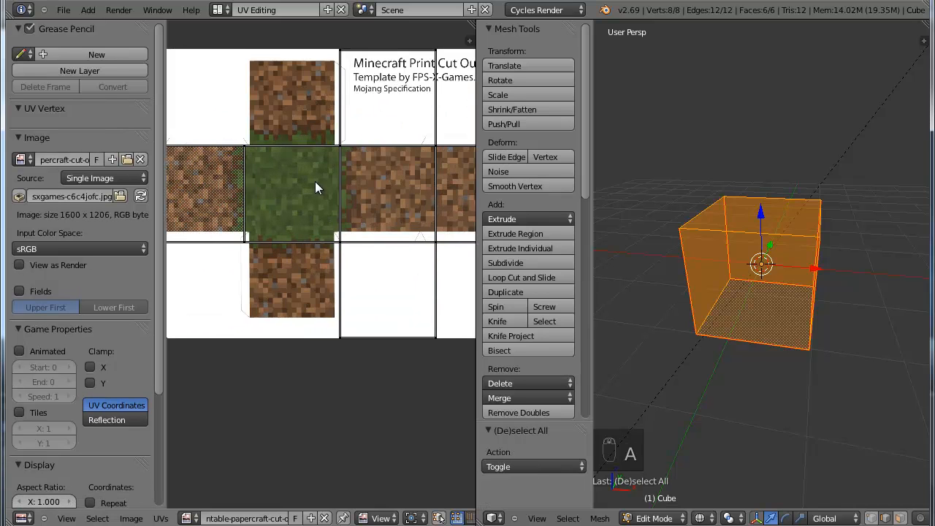
pyautogui.scroll(-5, 315, 182)
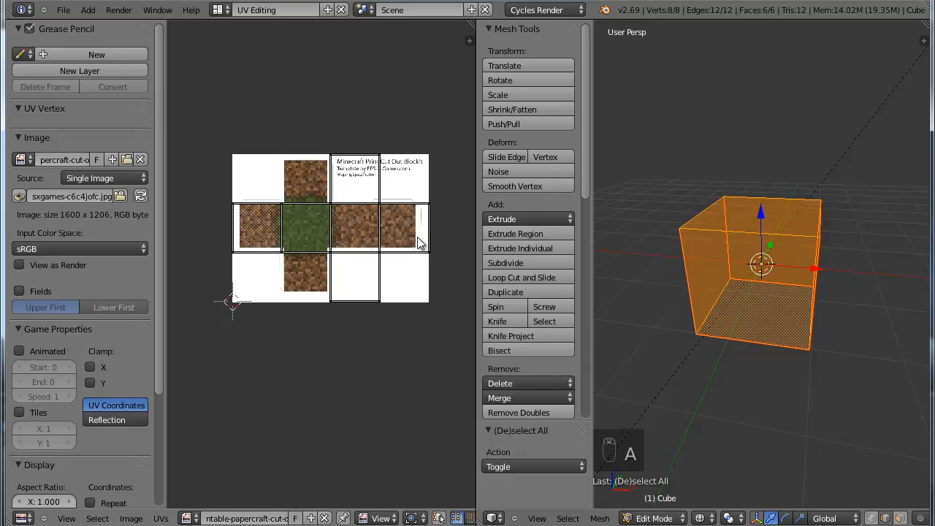
pyautogui.press('n')
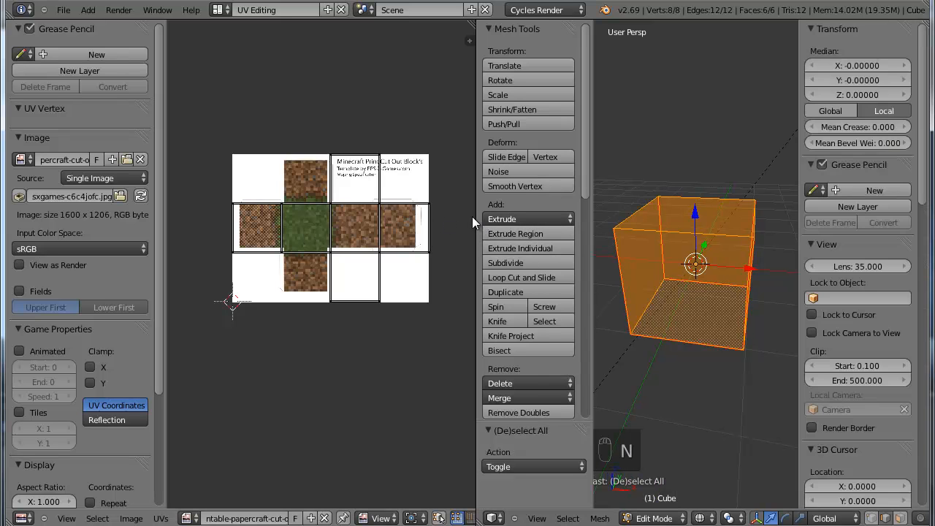
pyautogui.press('n')
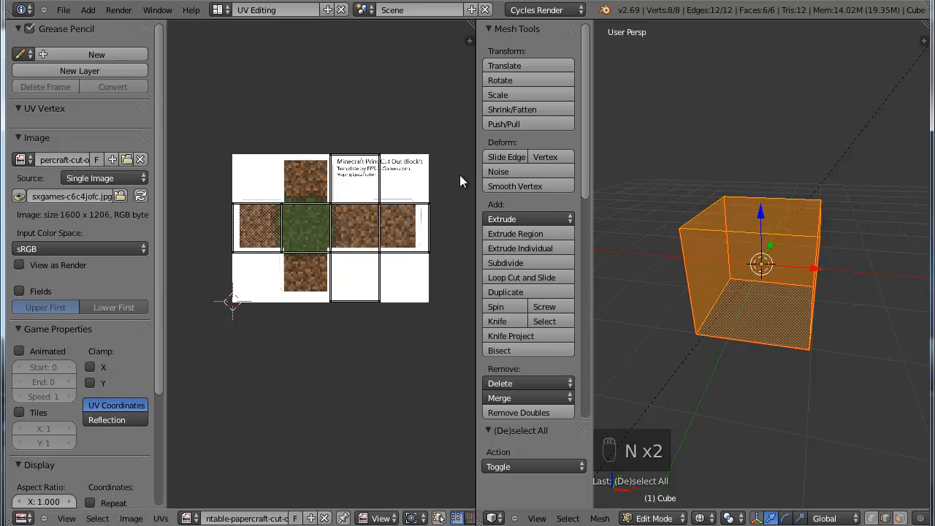
pyautogui.press('t')
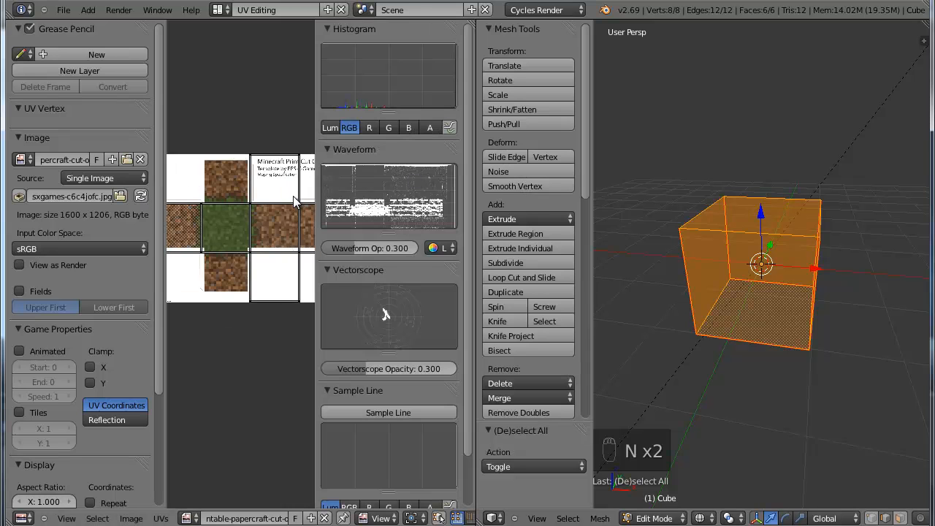
pyautogui.press('t')
pyautogui.scroll(3, 310, 209)
pyautogui.scroll(-1, 349, 195)
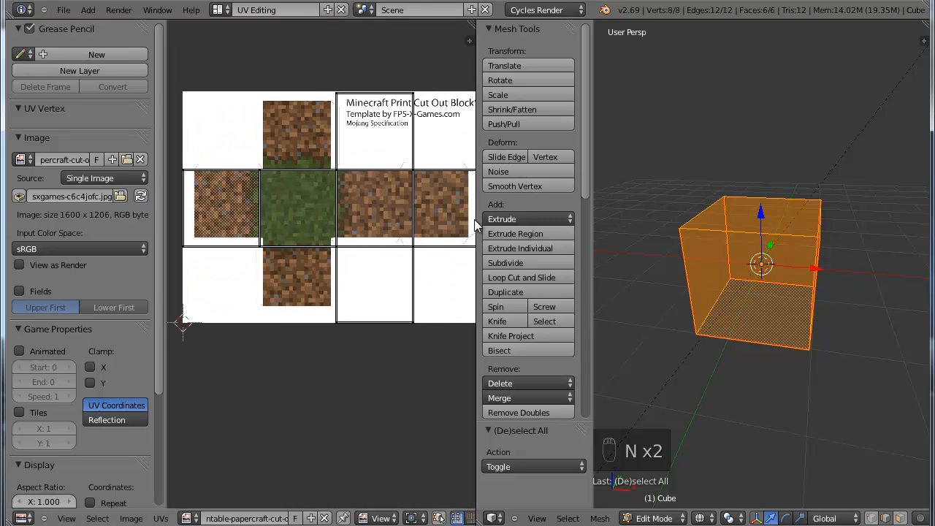
# Hide the 3D view's tool shelf and widen the UV editor so the whole papercraft image is visible.
pyautogui.press('t')
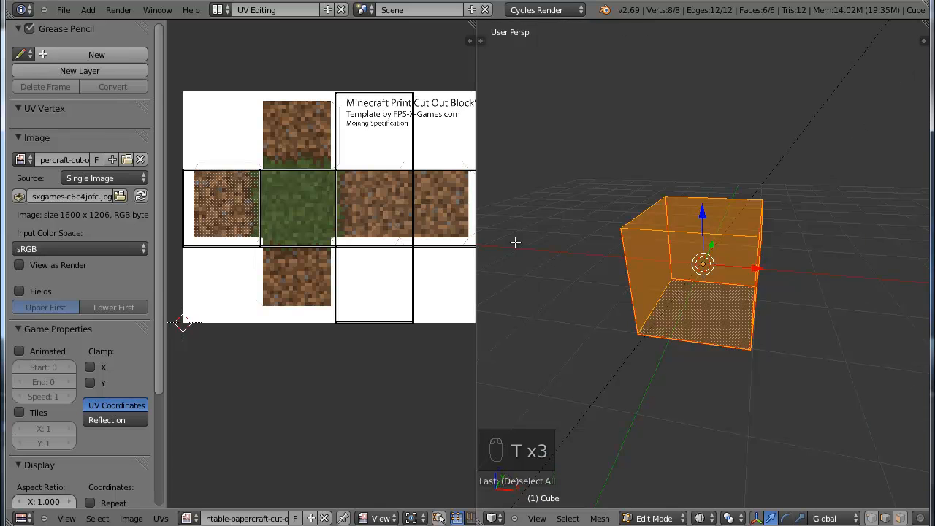
pyautogui.moveTo(476, 231); pyautogui.dragTo(745, 242)
pyautogui.scroll(1, 562, 224)
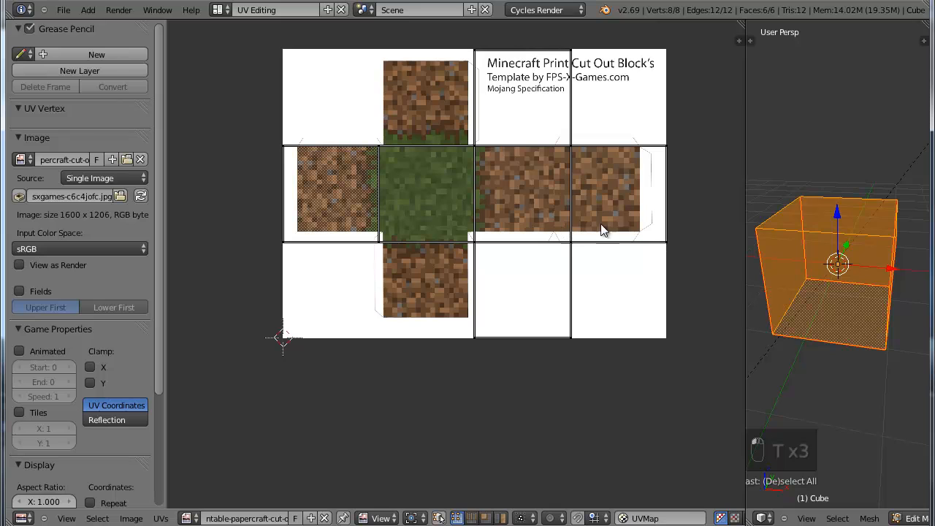
pyautogui.moveTo(585, 211); pyautogui.dragTo(511, 276, button='middle')
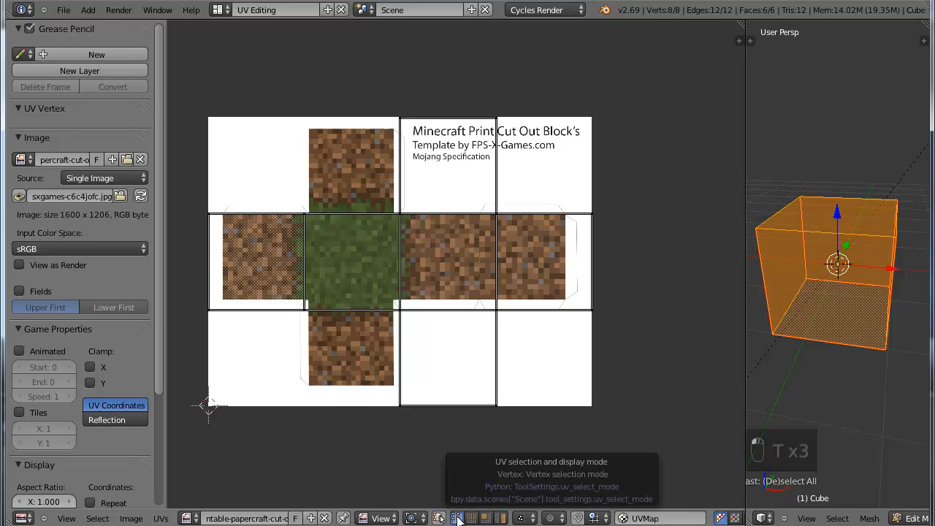
# Select single UV vertices one after another at the corners of the layout's middle row in vertex selection mode.
pyautogui.rightClick(209, 313)
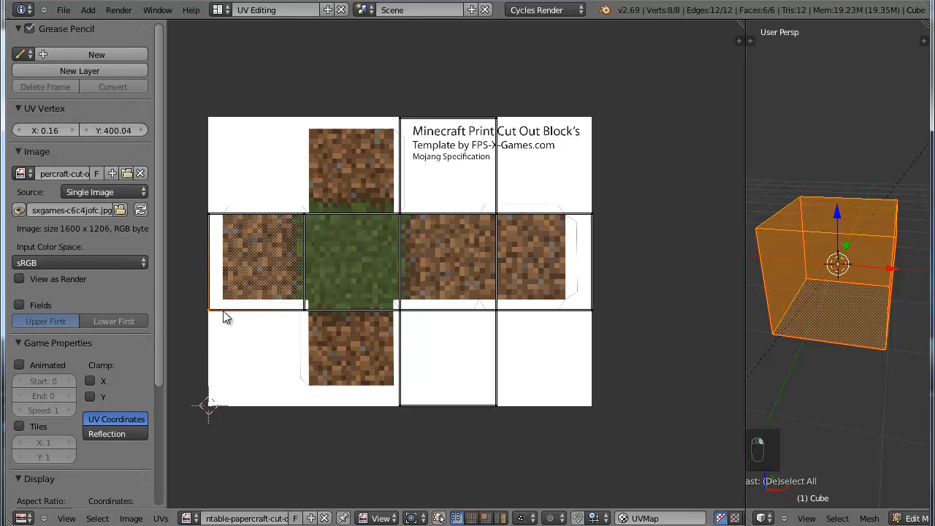
pyautogui.rightClick(300, 214)
pyautogui.rightClick(303, 305)
pyautogui.rightClick(397, 305)
pyautogui.rightClick(394, 211)
pyautogui.rightClick(500, 216)
pyautogui.rightClick(498, 312)
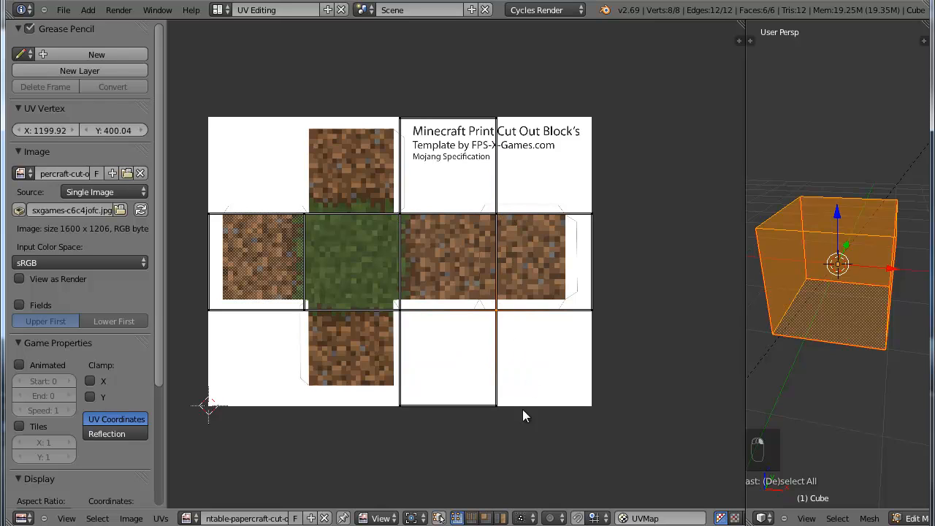
# Switch UV selection to edge mode and select several edges of the cube's layout one at a time.
pyautogui.rightClick(472, 517)
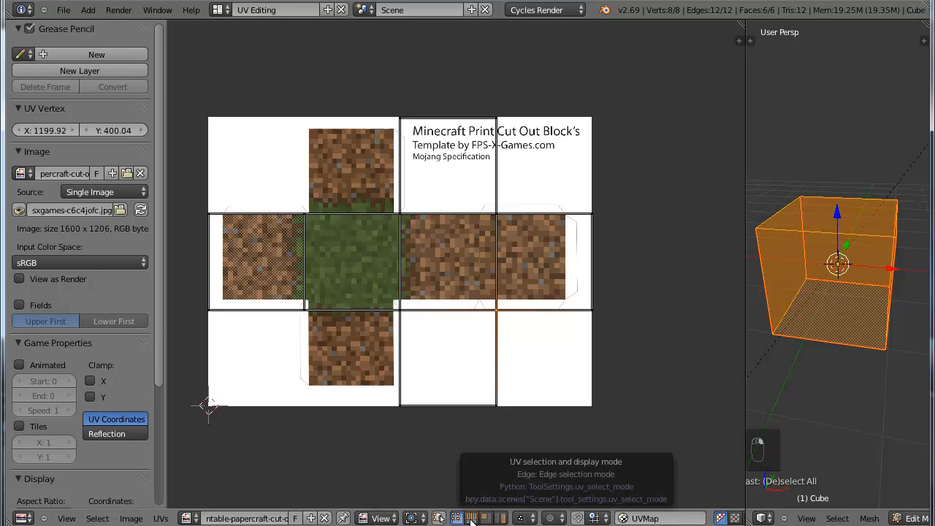
pyautogui.click(471, 518)
pyautogui.rightClick(592, 254)
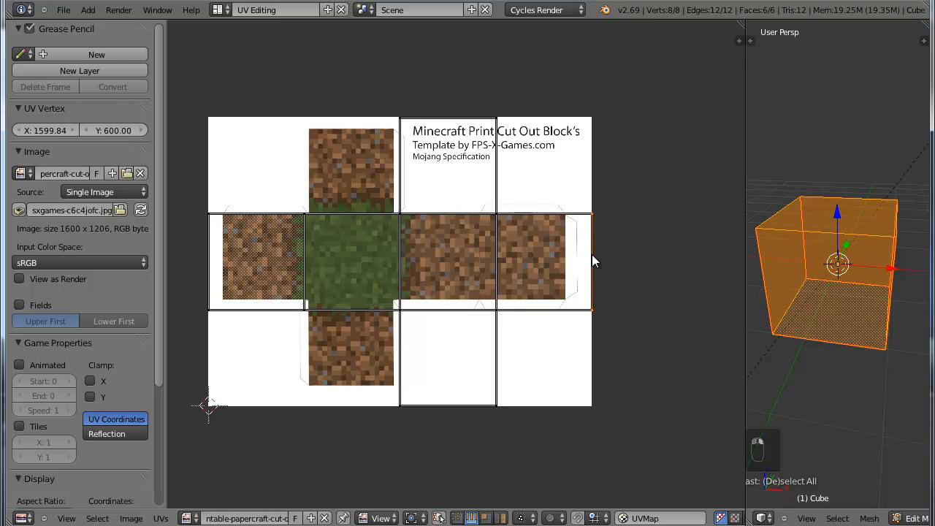
pyautogui.rightClick(544, 211)
pyautogui.rightClick(497, 167)
pyautogui.rightClick(400, 180)
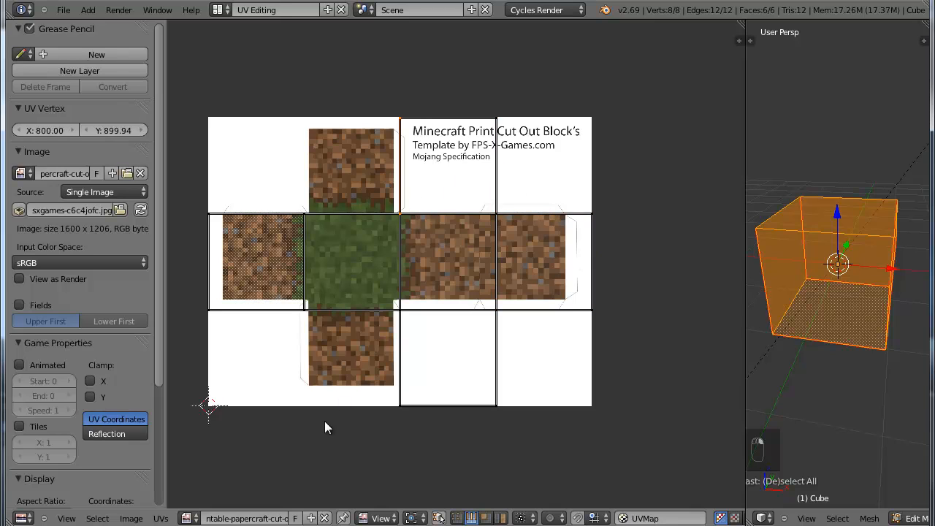
# Unlink the papercraft image from the UV editor and select individual UV edges on the empty grid.
pyautogui.click(325, 518)
pyautogui.scroll(4, 453, 292)
pyautogui.scroll(1, 453, 286)
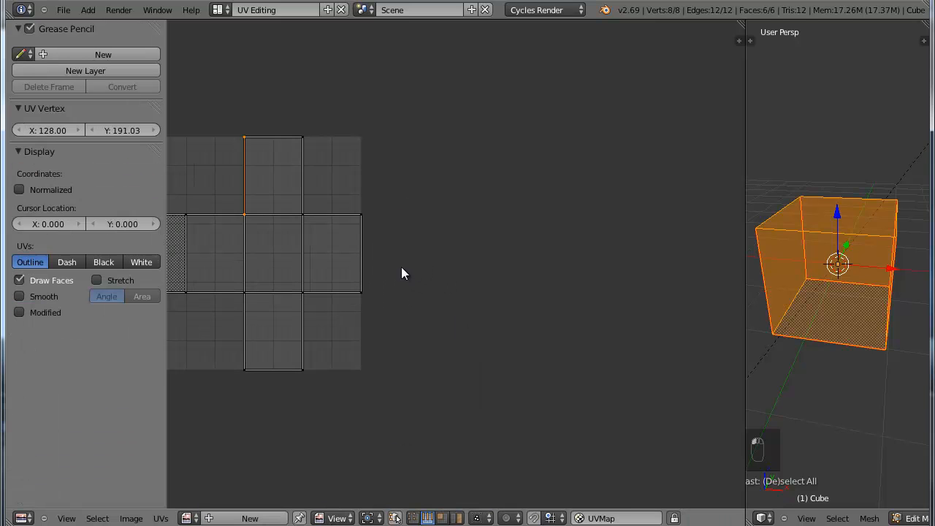
pyautogui.press('Home')
pyautogui.rightClick(462, 267)
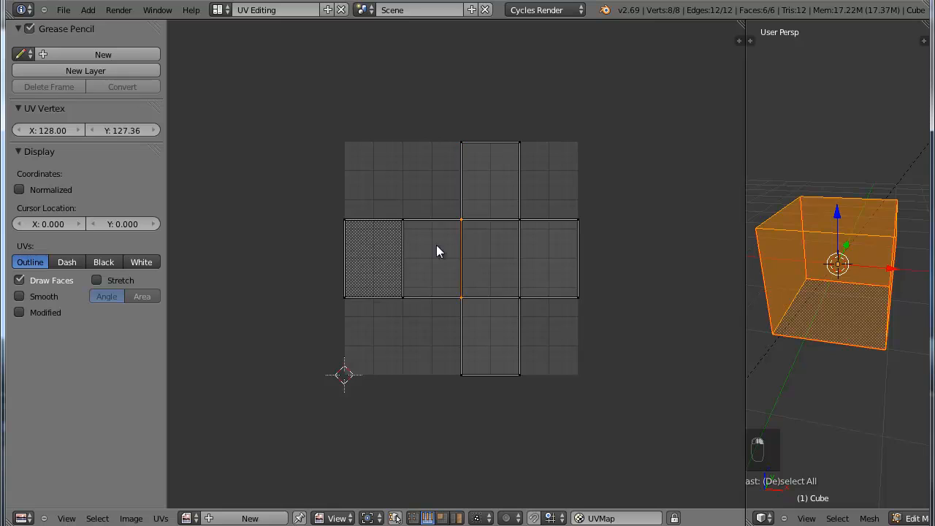
pyautogui.rightClick(423, 219)
pyautogui.rightClick(401, 269)
pyautogui.rightClick(346, 270)
pyautogui.rightClick(382, 217)
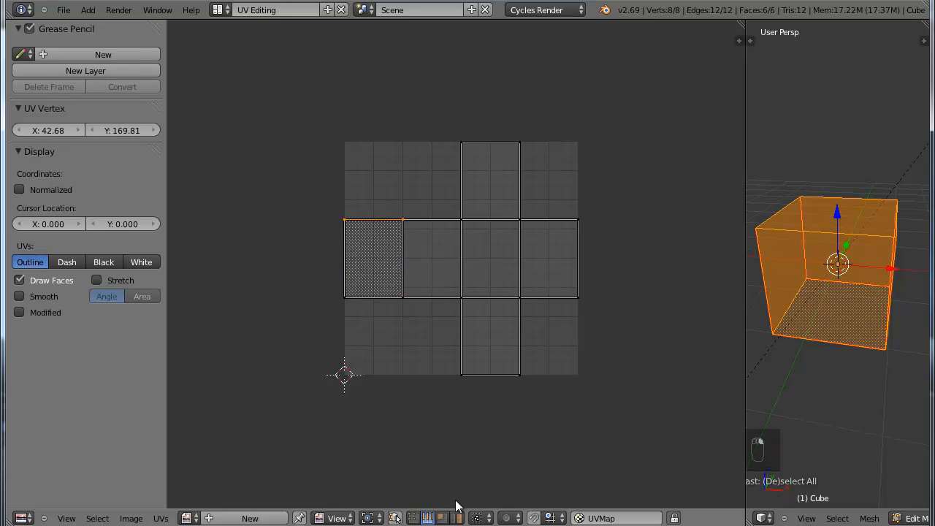
# Switch UV selection to face mode and select the layout's faces individually to compare them with the cube's faces.
pyautogui.click(442, 518)
pyautogui.rightClick(379, 267)
pyautogui.rightClick(432, 261)
pyautogui.rightClick(499, 163)
pyautogui.rightClick(495, 358)
pyautogui.rightClick(547, 285)
pyautogui.rightClick(485, 249)
pyautogui.rightClick(415, 256)
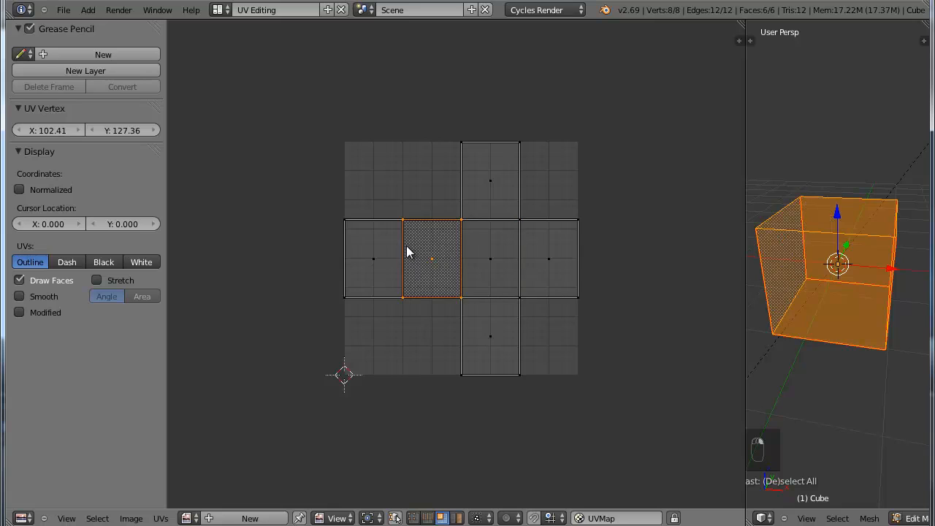
pyautogui.rightClick(371, 258)
pyautogui.rightClick(493, 257)
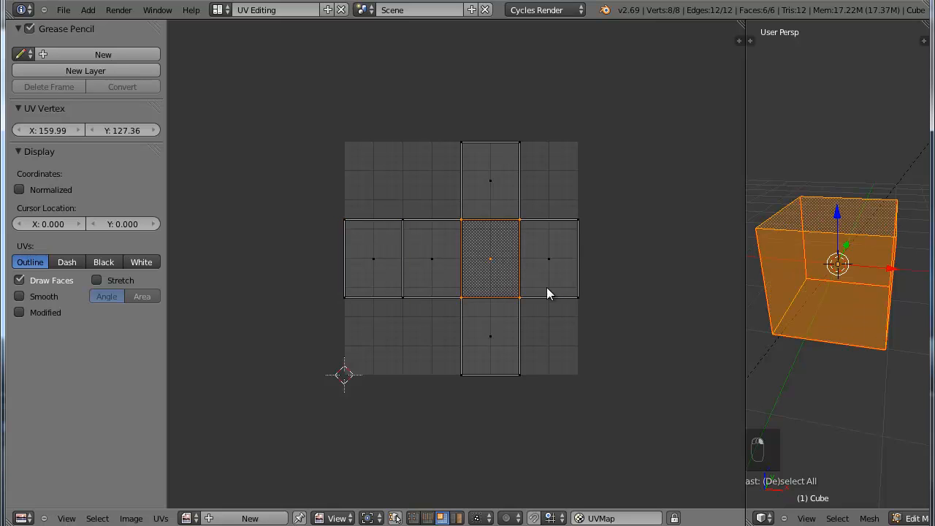
pyautogui.rightClick(544, 258)
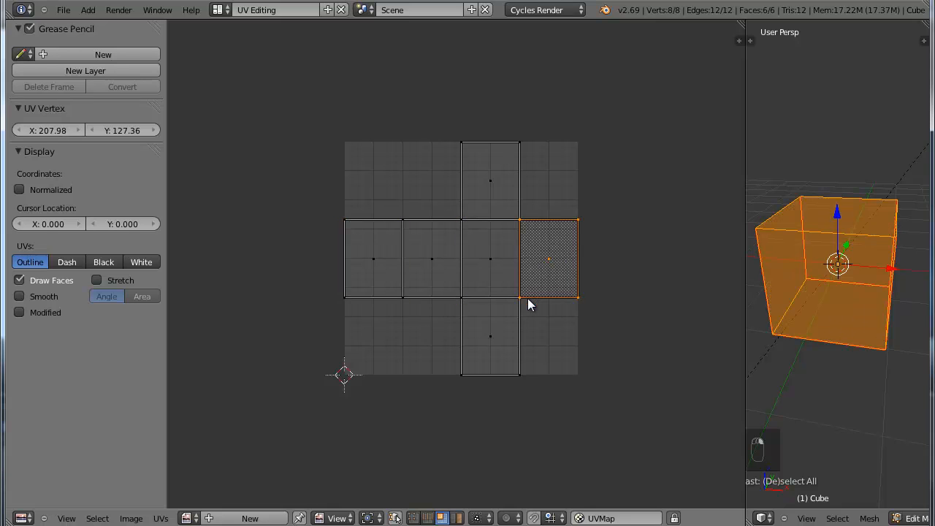
pyautogui.rightClick(503, 344)
pyautogui.rightClick(502, 271)
pyautogui.rightClick(406, 255)
pyautogui.rightClick(380, 255)
pyautogui.rightClick(497, 176)
pyautogui.rightClick(499, 258)
pyautogui.rightClick(498, 344)
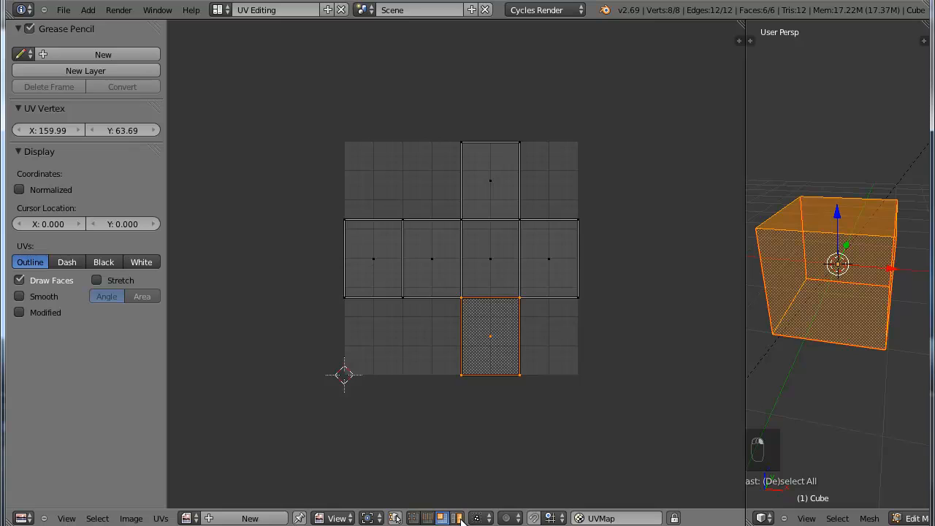
# Switch to island selection, select the whole UV layout, try moving it around, and cancel the moves.
pyautogui.click(461, 518)
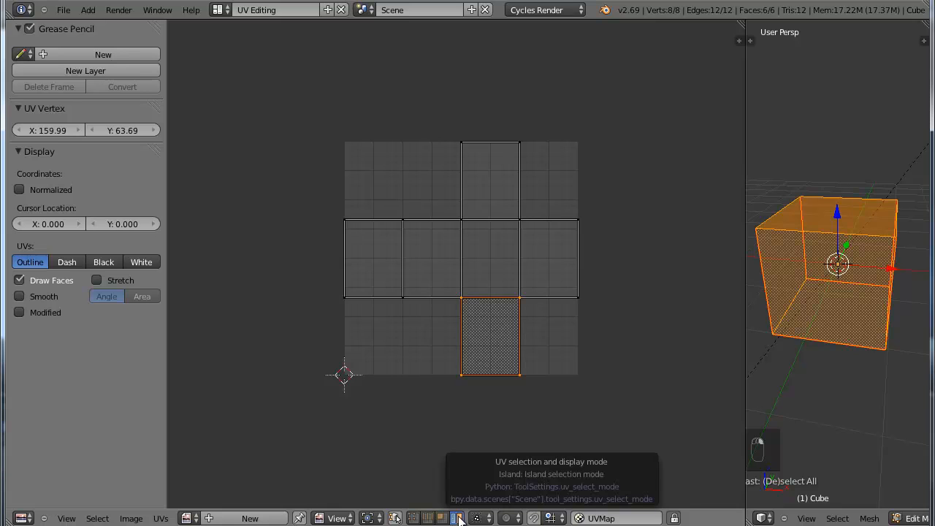
pyautogui.rightClick(485, 257)
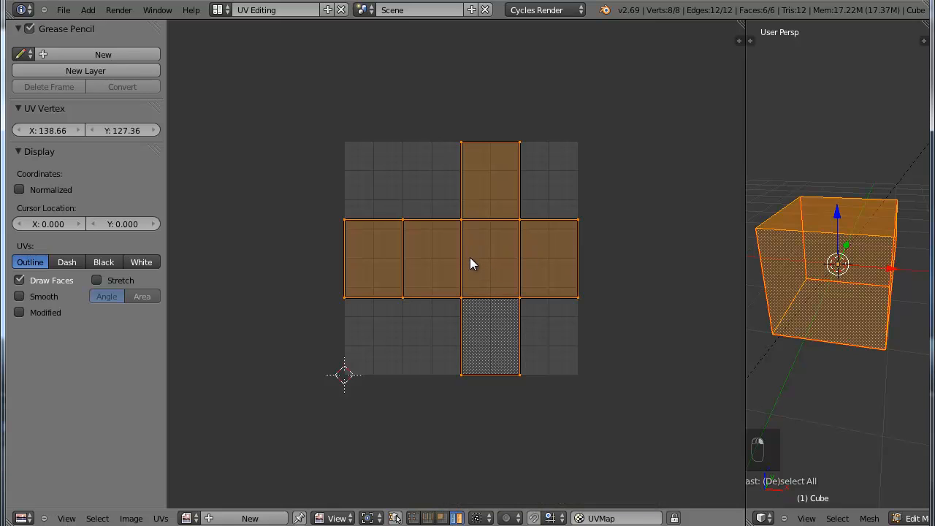
pyautogui.press('g')
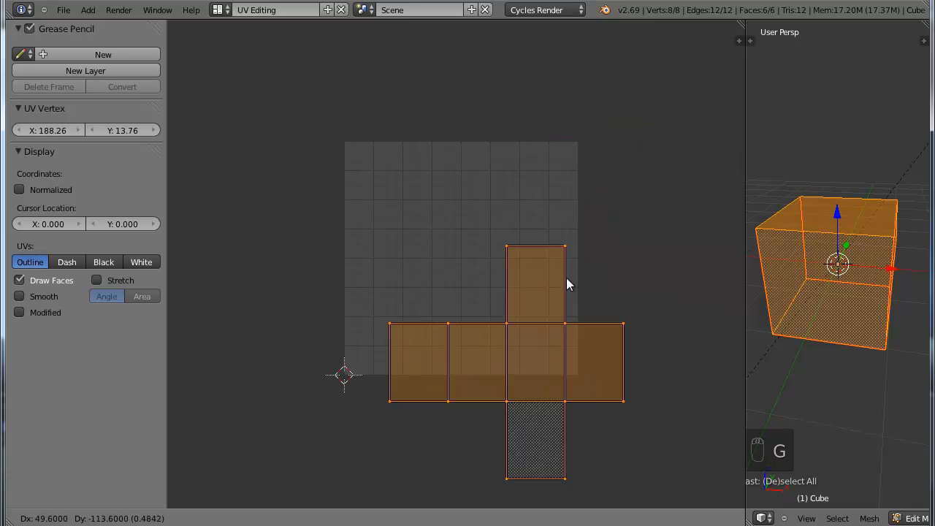
pyautogui.click(481, 274)
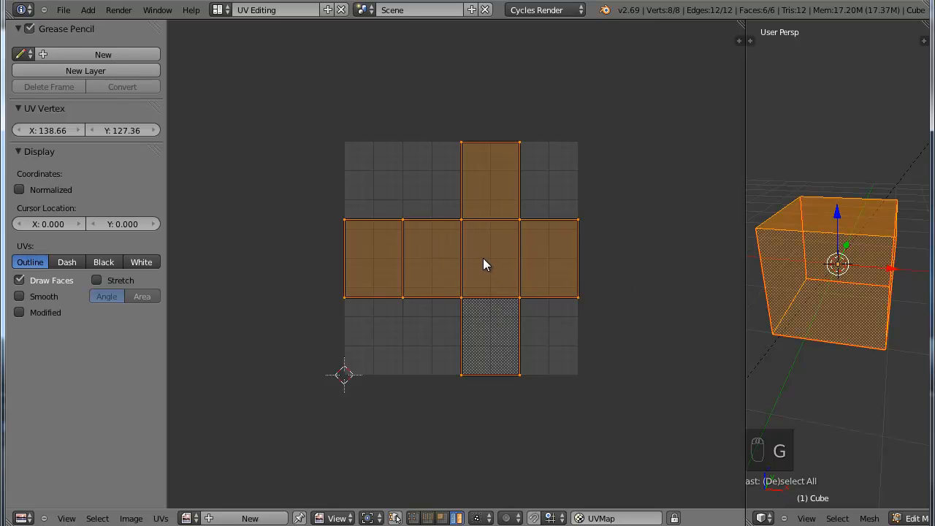
pyautogui.press('g')
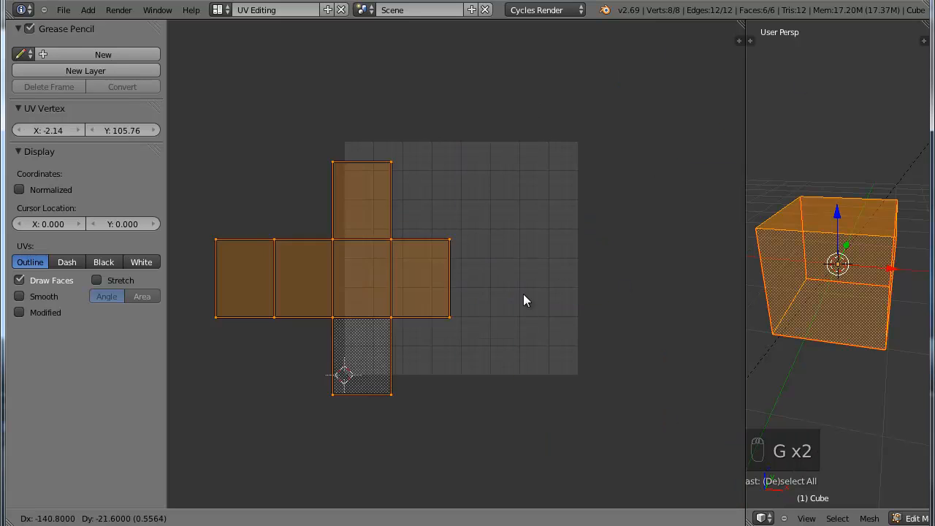
pyautogui.rightClick(461, 308)
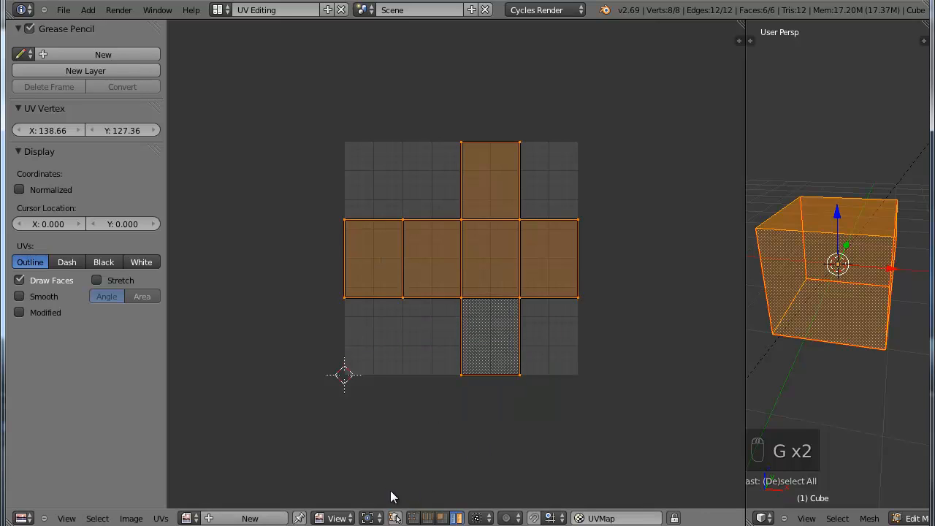
# Assign the minecraft-grass-top image to the UV editor again and fit it in view.
pyautogui.click(189, 518)
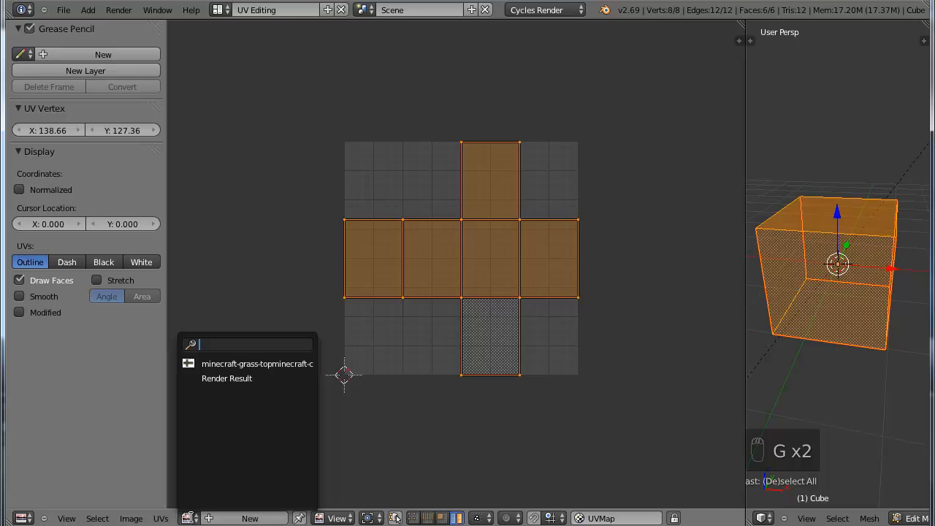
pyautogui.click(266, 366)
pyautogui.scroll(-4, 520, 231)
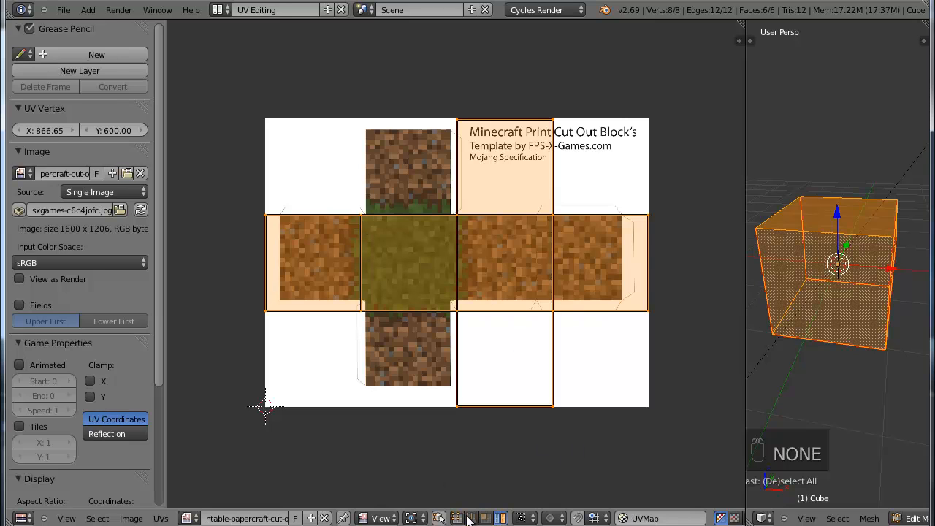
# Return to vertex selection mode and rotate the whole UV layout by 180 degrees.
pyautogui.rightClick(462, 518)
pyautogui.write('r')
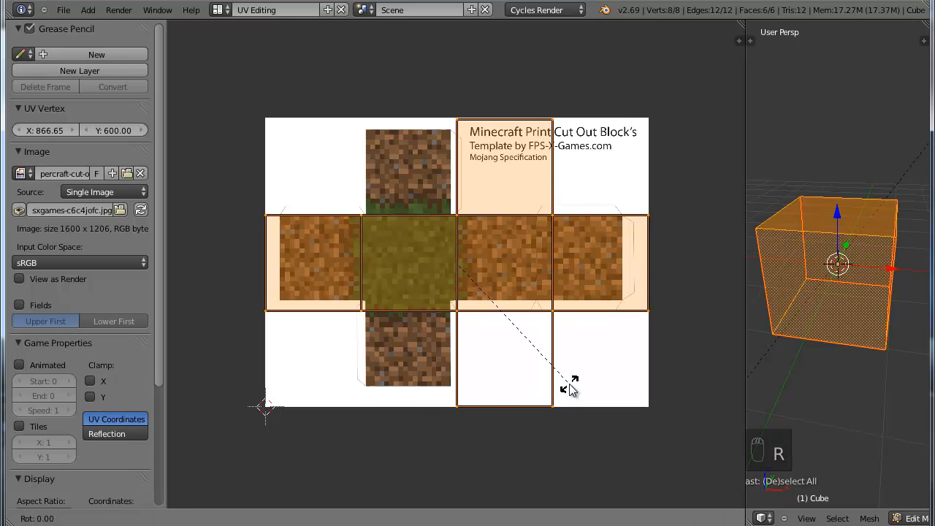
pyautogui.write('180')
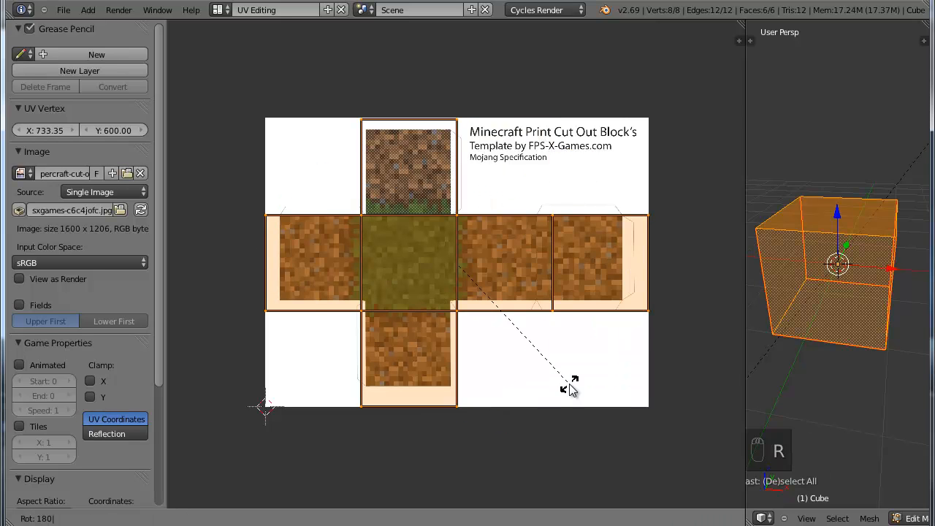
pyautogui.click(569, 385)
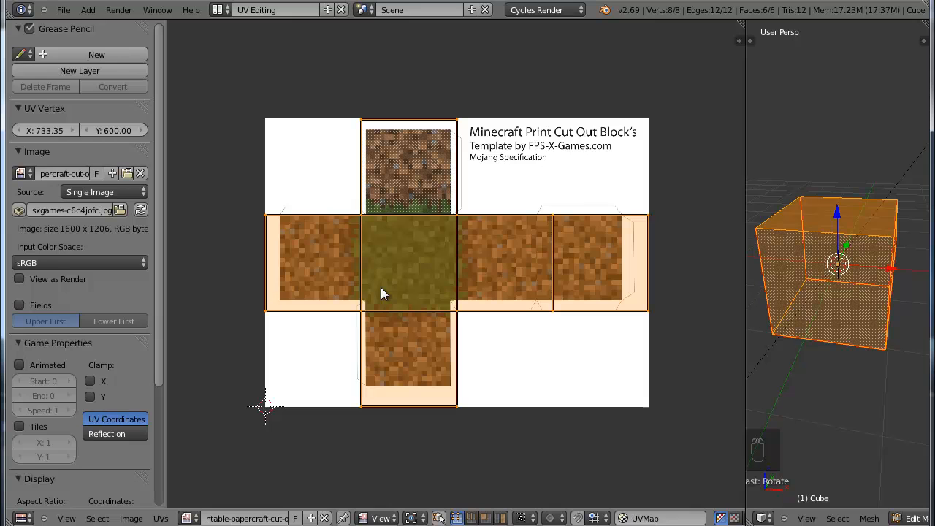
# Move the left vertices of the layout's vertical column along X to about 421, onto the grass square's left border.
pyautogui.press('a')
pyautogui.press('b')
pyautogui.moveTo(315, 84); pyautogui.dragTo(400, 502)
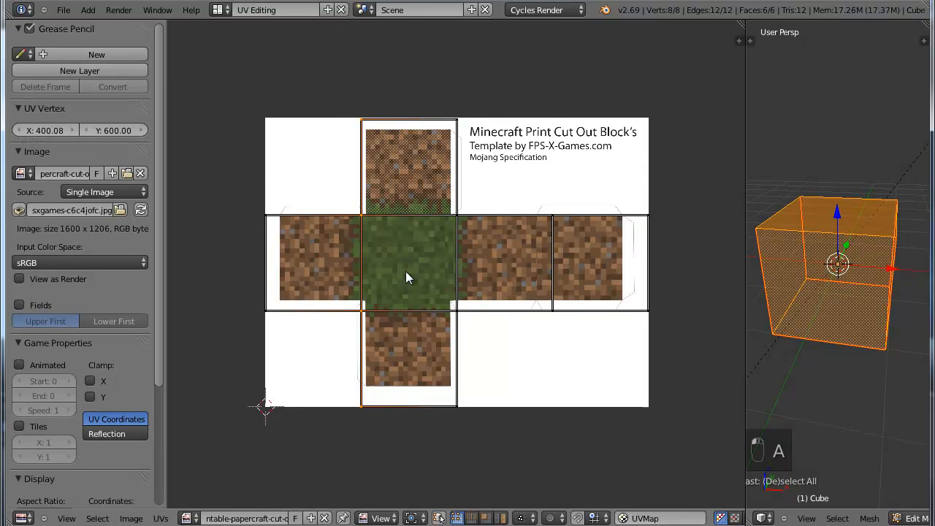
pyautogui.press('g')
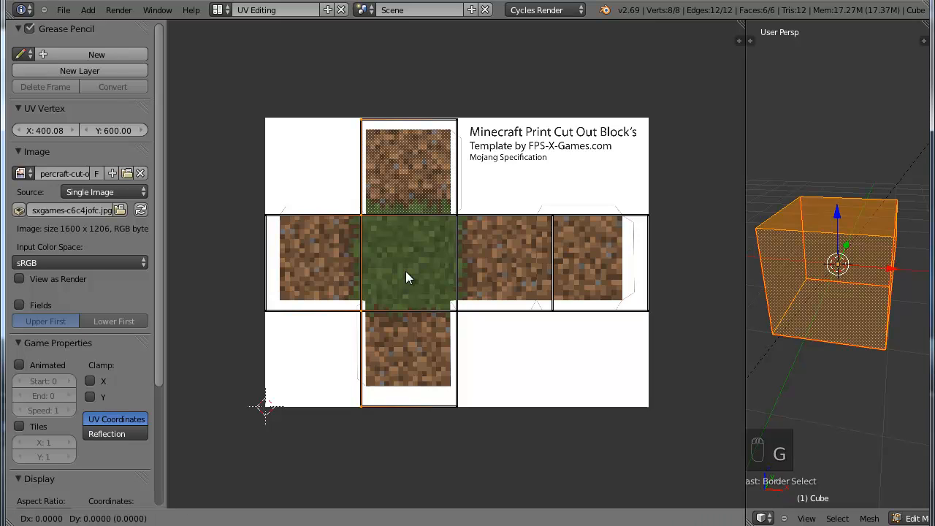
pyautogui.press('x')
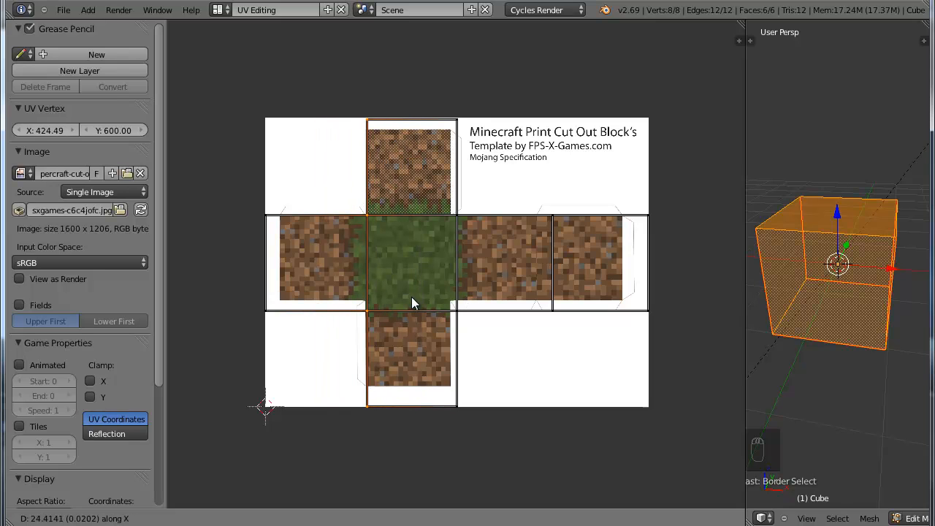
pyautogui.click(411, 296)
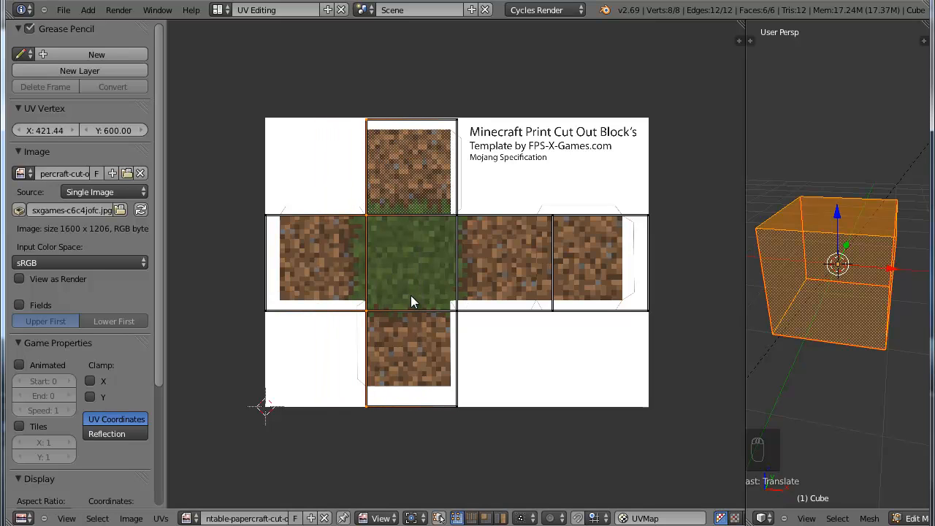
# Move the right vertices of the layout's vertical column along X to about 773, onto the grass square's right border.
pyautogui.press('a')
pyautogui.press('b')
pyautogui.moveTo(414, 88); pyautogui.dragTo(473, 476)
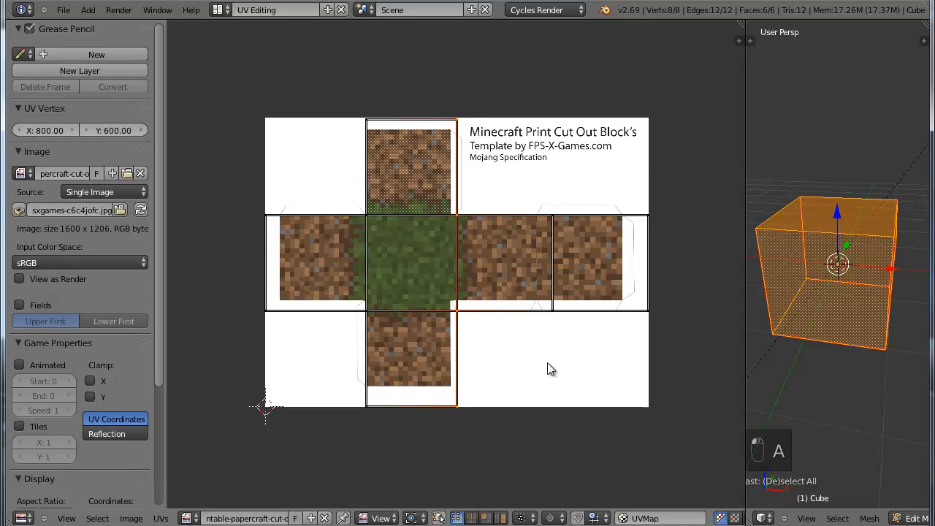
pyautogui.press('g')
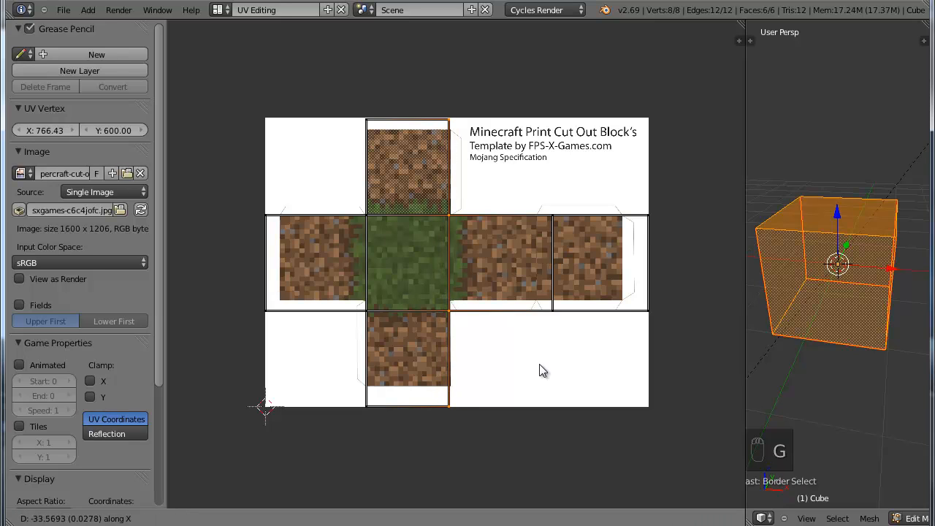
pyautogui.click(544, 371)
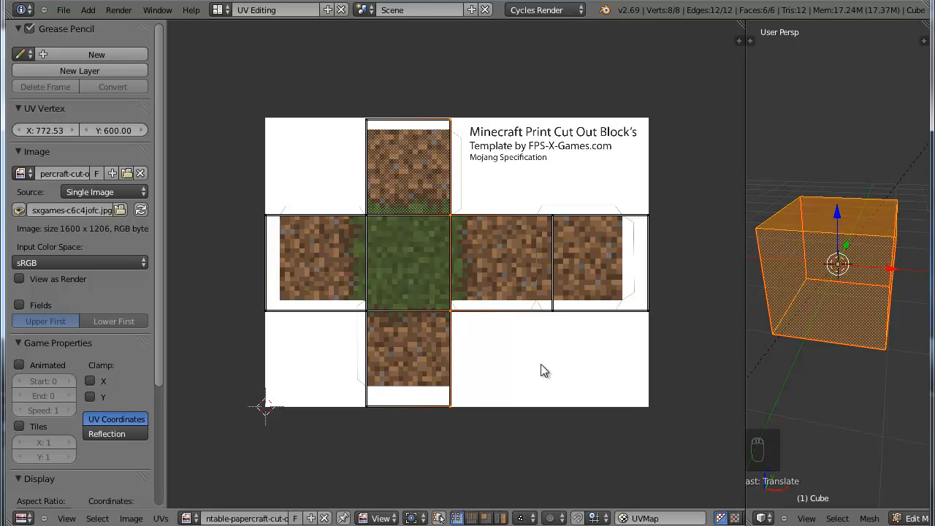
# Move the right end vertices of the layout's horizontal row along X to about 1490, onto the last dirt square's outer border.
pyautogui.press('a')
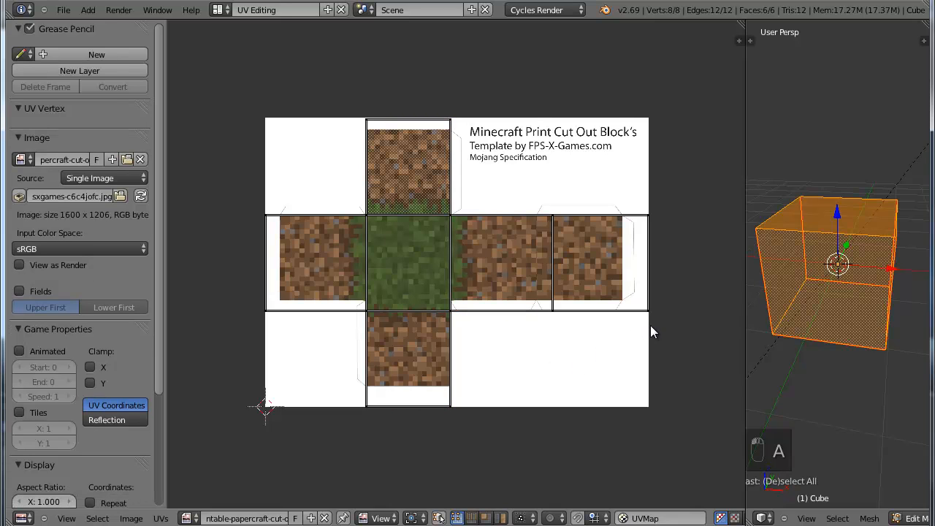
pyautogui.moveTo(625, 198); pyautogui.dragTo(683, 368)
pyautogui.press('g')
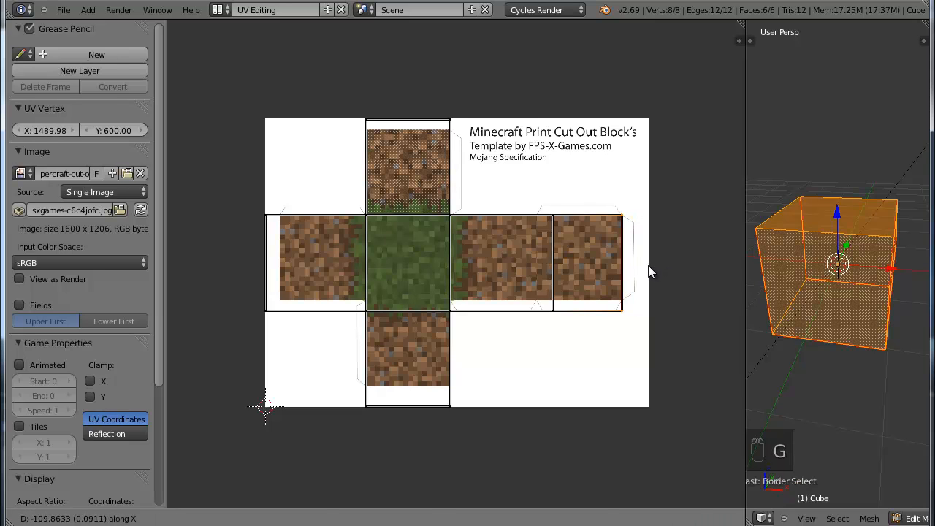
pyautogui.click(648, 265)
# Move the left end vertices of the horizontal row along X to about 61, onto the first dirt square's outer border.
pyautogui.press('a')
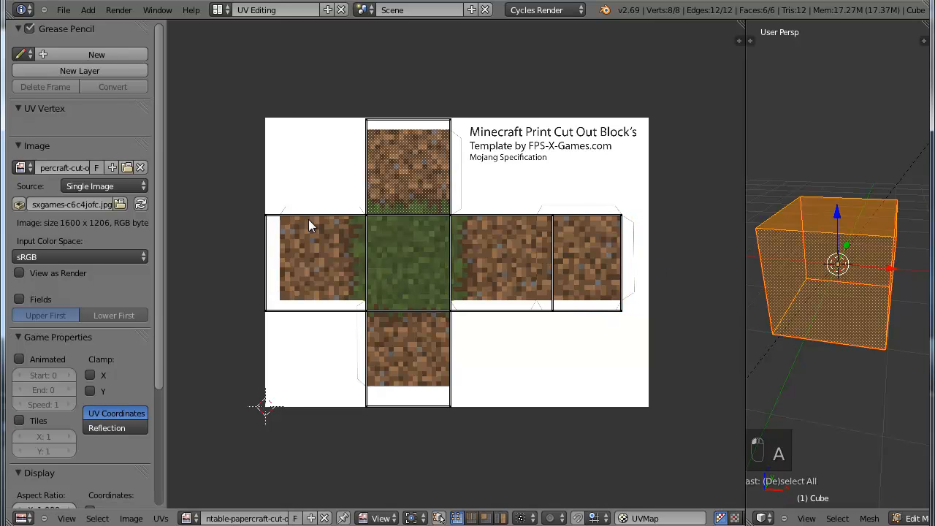
pyautogui.press('b')
pyautogui.moveTo(257, 198); pyautogui.dragTo(300, 356)
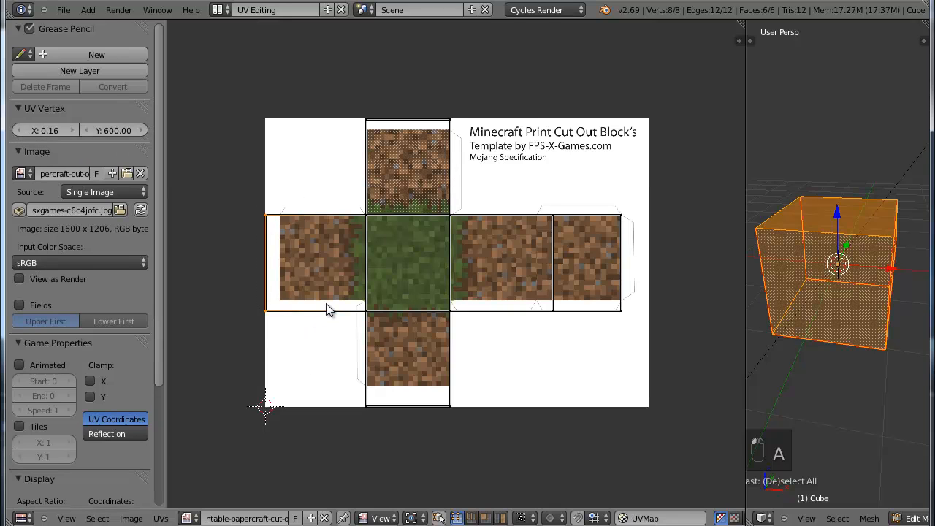
pyautogui.press('g')
pyautogui.click(340, 308)
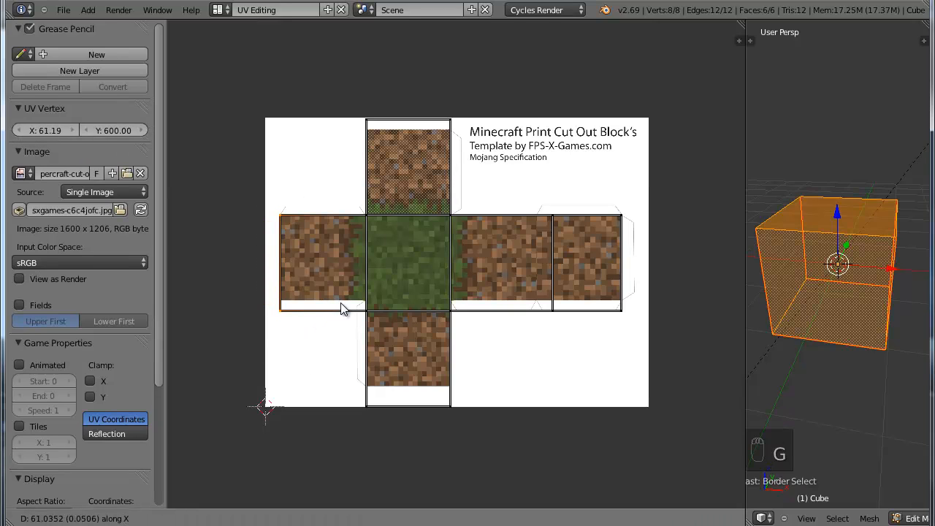
# Move all lower vertices of the horizontal row along Y to about 449, onto the lower border of the grass and dirt squares.
pyautogui.press('a')
pyautogui.press('b')
pyautogui.moveTo(610, 339); pyautogui.dragTo(240, 305)
pyautogui.press('b')
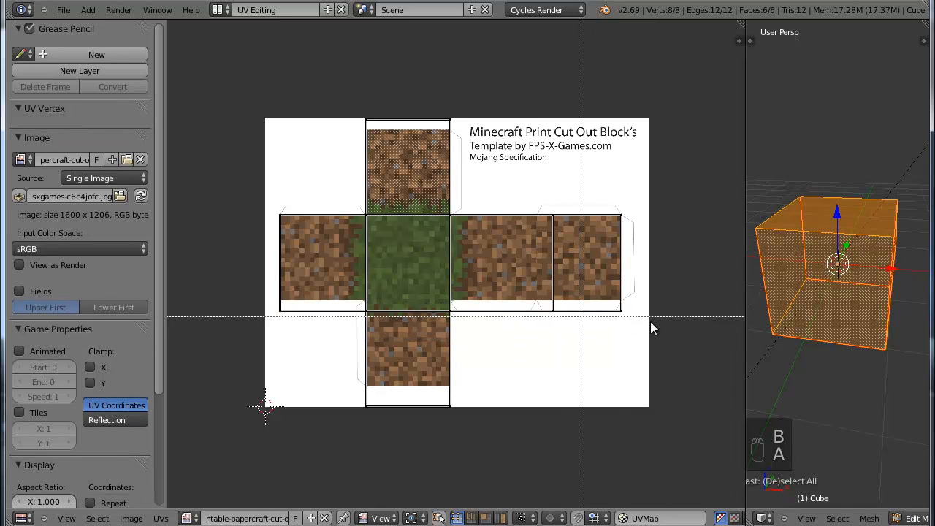
pyautogui.moveTo(612, 348); pyautogui.dragTo(250, 289)
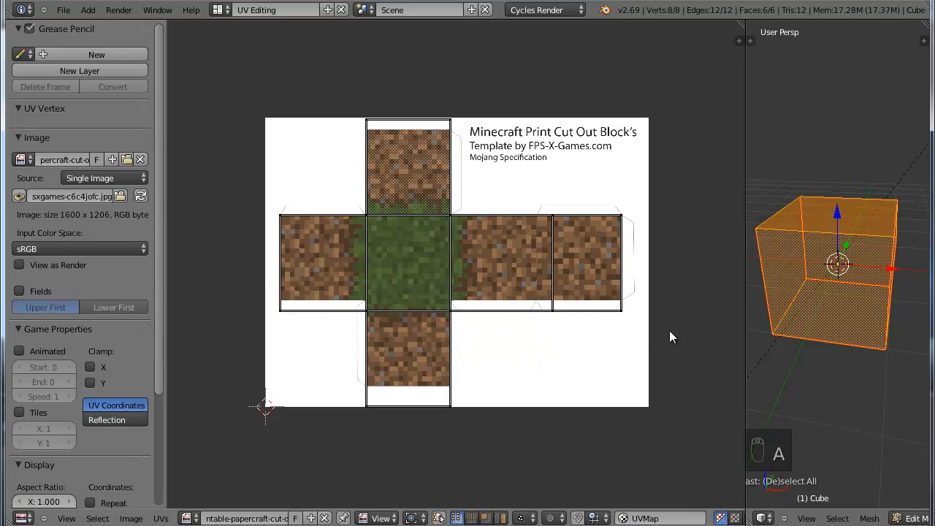
pyautogui.press('b')
pyautogui.moveTo(677, 355); pyautogui.dragTo(214, 293)
pyautogui.press('g')
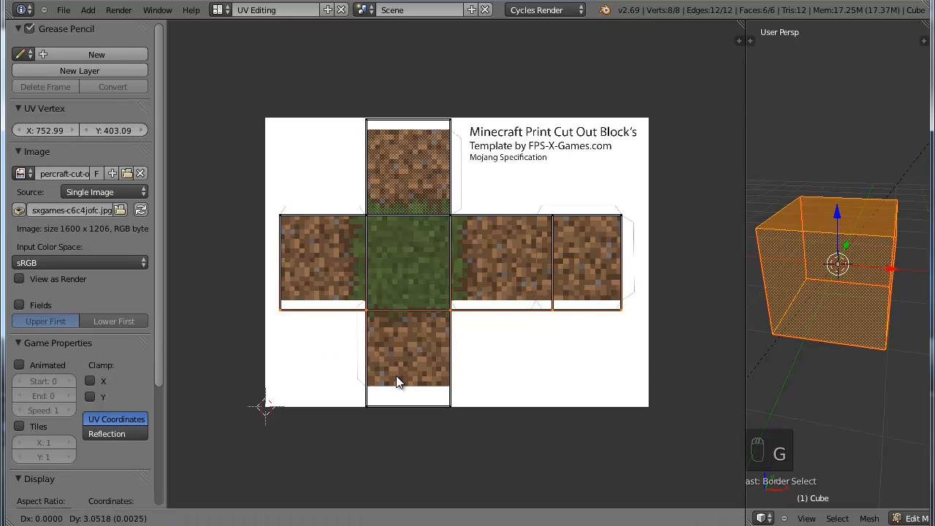
pyautogui.press('y')
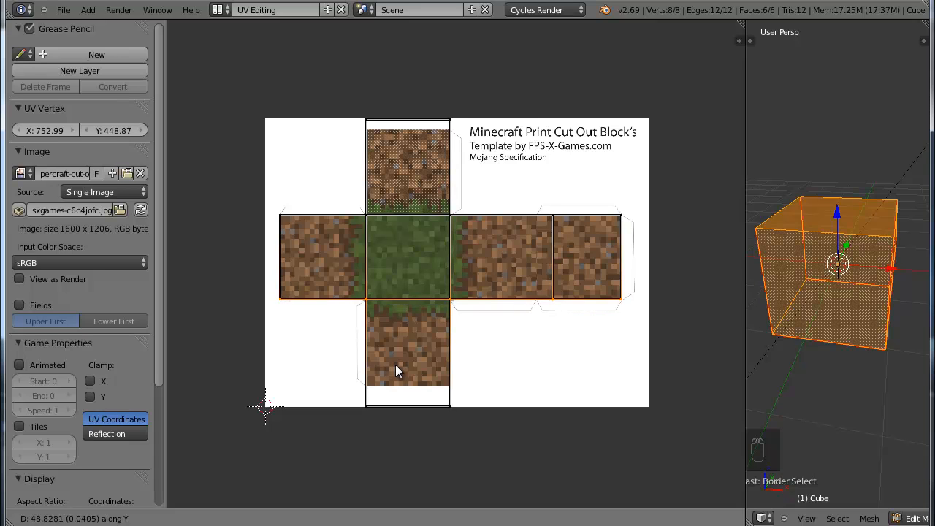
pyautogui.click(395, 364)
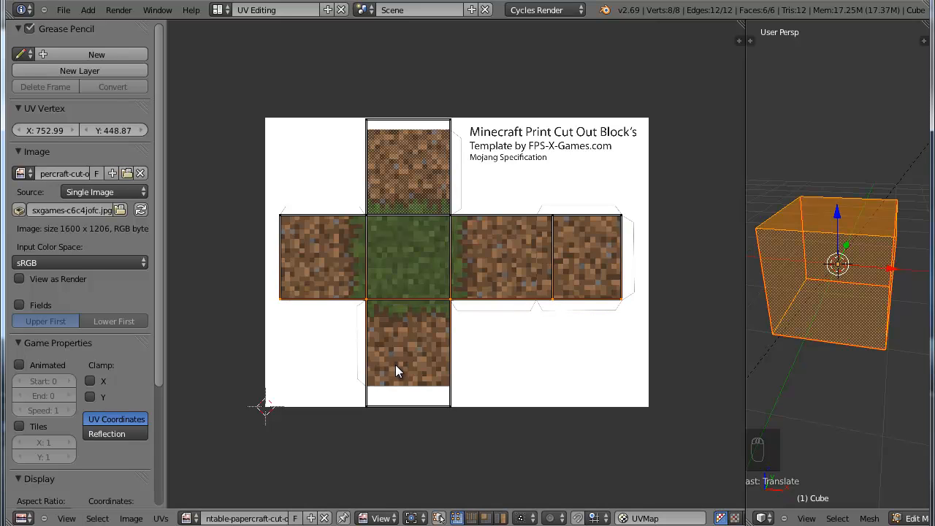
# Move the bottom vertices of the layout's vertical column along Y to about 89, onto the lowest dirt square's bottom border.
pyautogui.press('a')
pyautogui.press('b')
pyautogui.moveTo(326, 392); pyautogui.dragTo(495, 435)
pyautogui.press('g')
pyautogui.press('y')
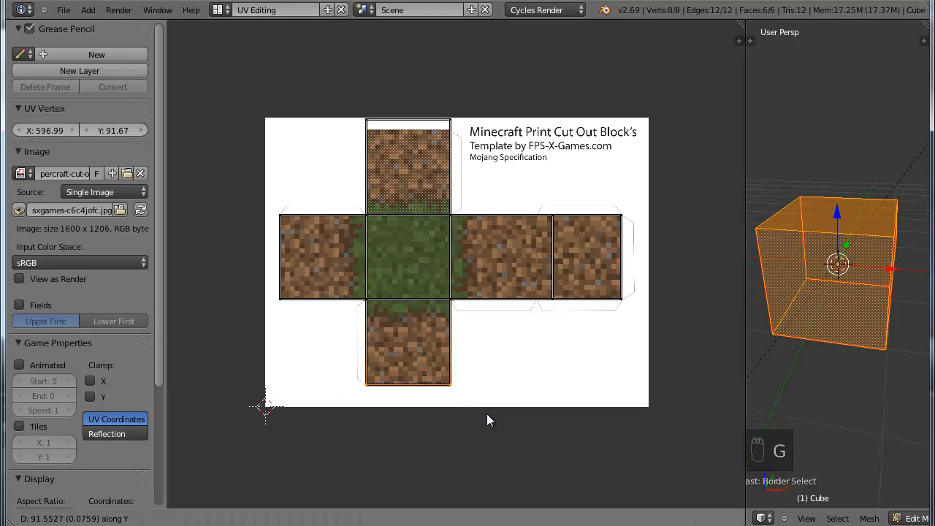
pyautogui.click(488, 414)
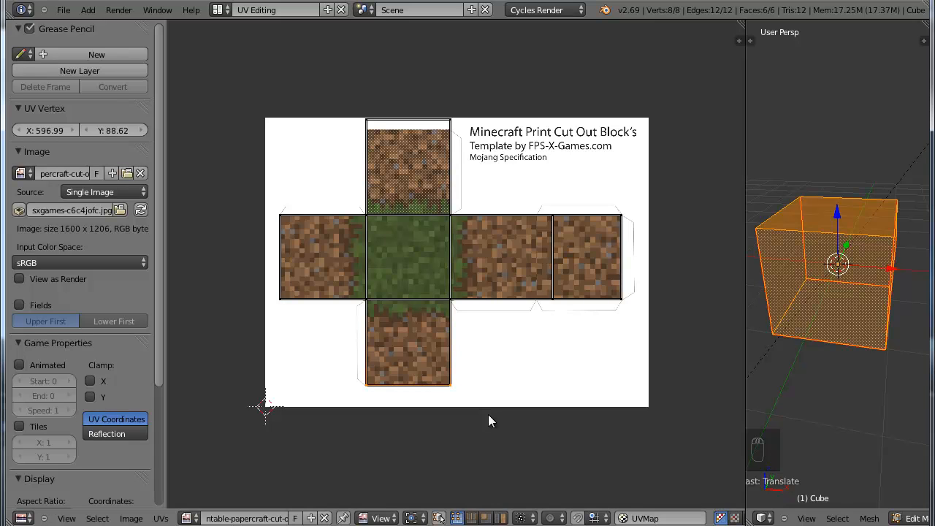
# Move the top vertices of the vertical column along Y to about 1154, onto the uppermost dirt square's top border.
pyautogui.press('a')
pyautogui.press('b')
pyautogui.moveTo(356, 110); pyautogui.dragTo(485, 162)
pyautogui.press('g')
pyautogui.press('y')
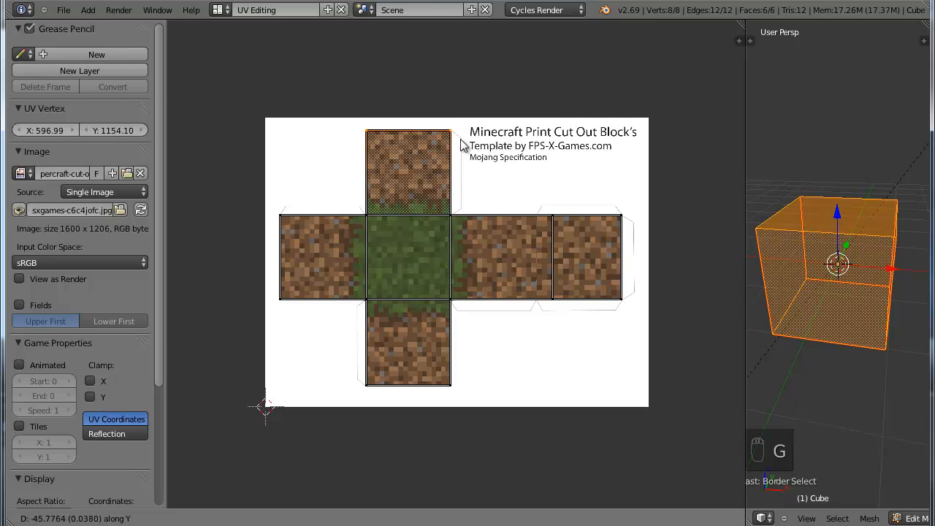
pyautogui.click(461, 143)
pyautogui.press('a')
# Move the vertices between the horizontal row's last two faces along X to about 1132, onto the border between their dirt squares.
pyautogui.scroll(4, 581, 238)
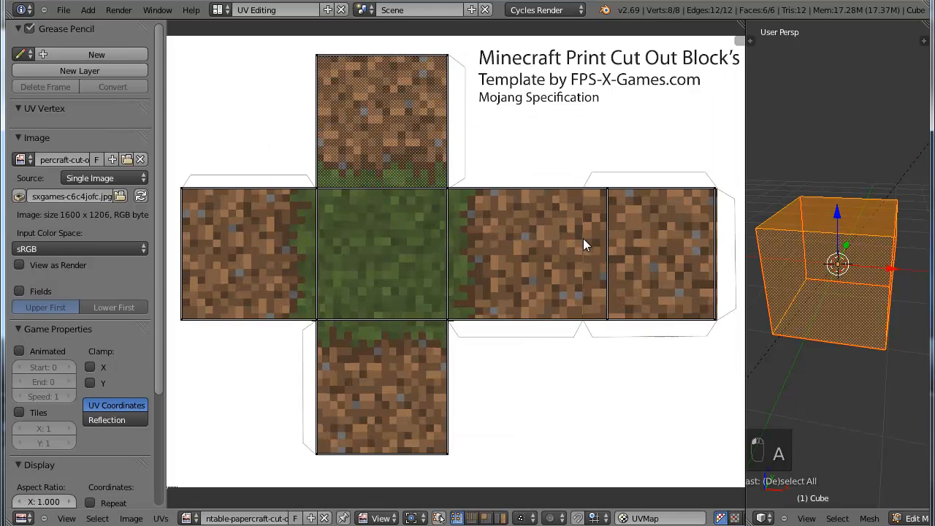
pyautogui.moveTo(664, 211); pyautogui.dragTo(468, 236, button='middle')
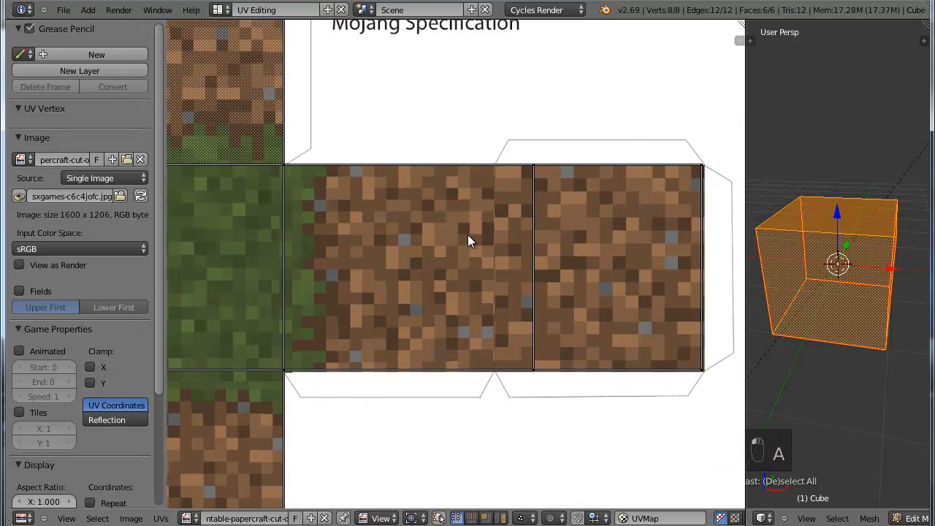
pyautogui.press('b')
pyautogui.moveTo(504, 135); pyautogui.dragTo(590, 411)
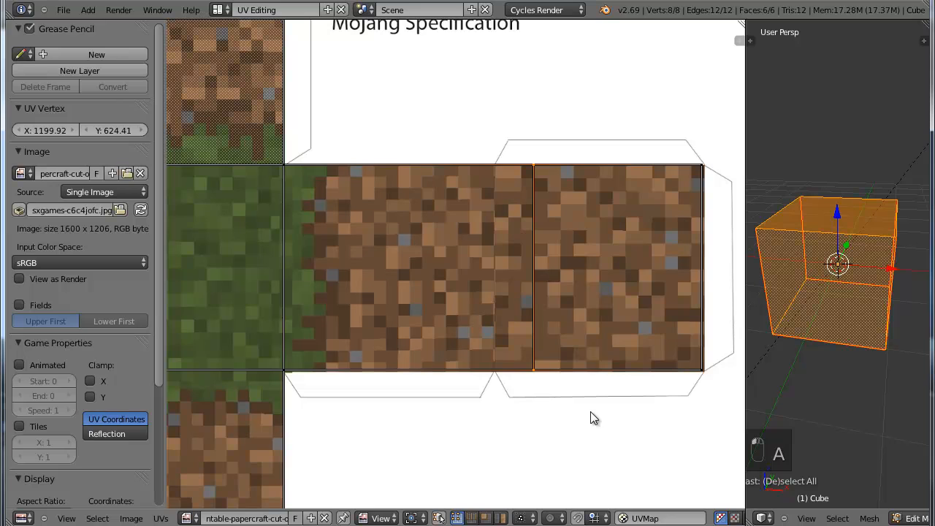
pyautogui.press('g')
pyautogui.press('y')
pyautogui.press('x')
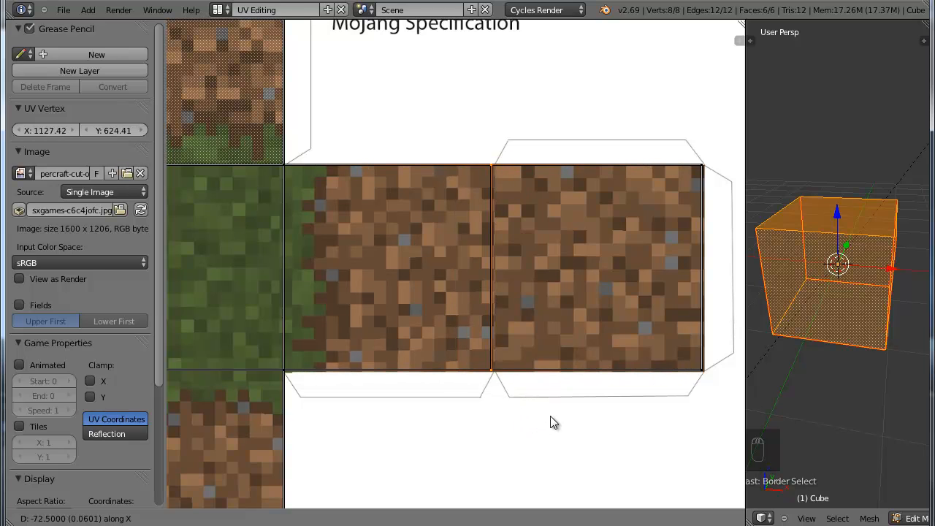
pyautogui.click(551, 416)
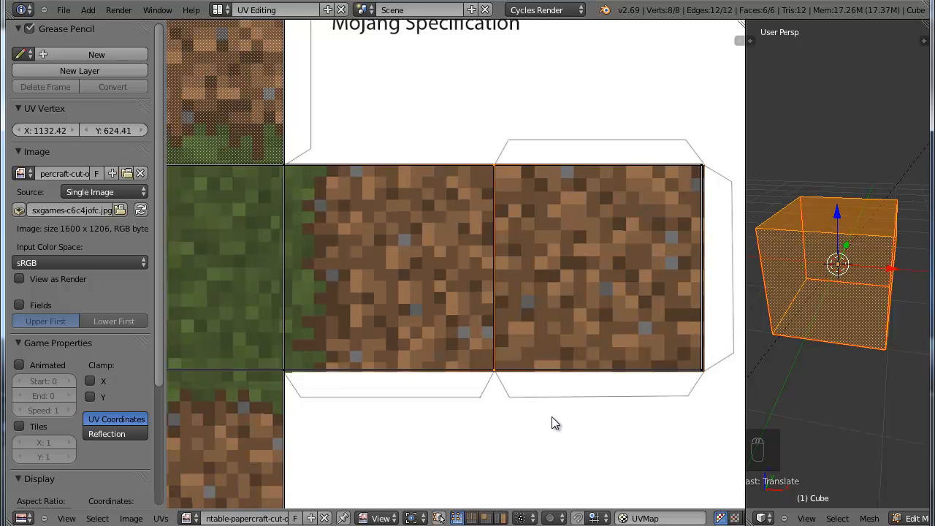
# Check the fitted UV layout against the texture, then render the cube and examine the result up close.
pyautogui.scroll(-4, 507, 328)
pyautogui.scroll(1, 470, 334)
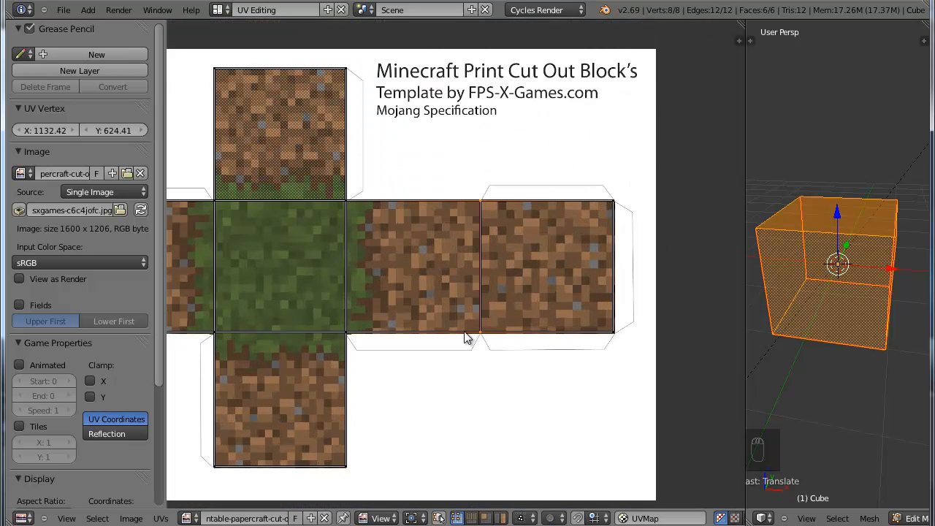
pyautogui.scroll(2, 464, 339)
pyautogui.scroll(-5, 391, 341)
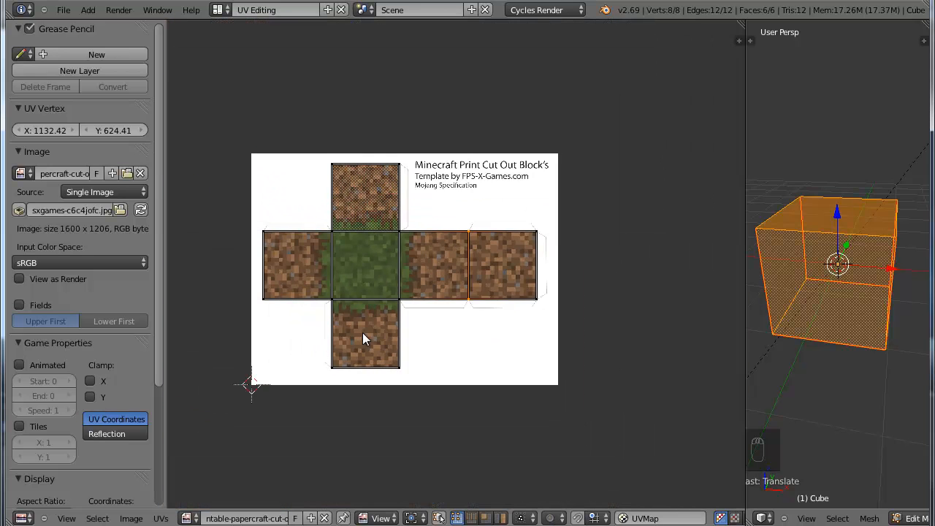
pyautogui.scroll(3, 369, 336)
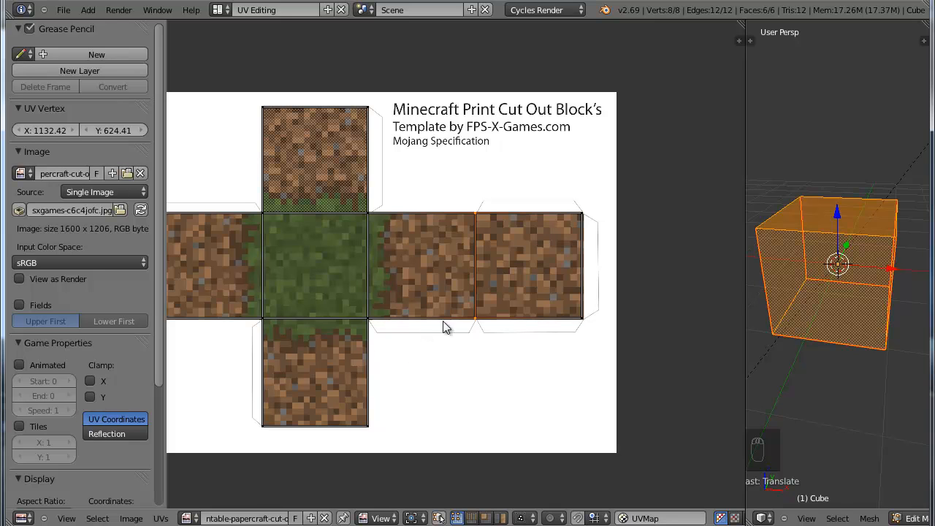
pyautogui.press('F12')
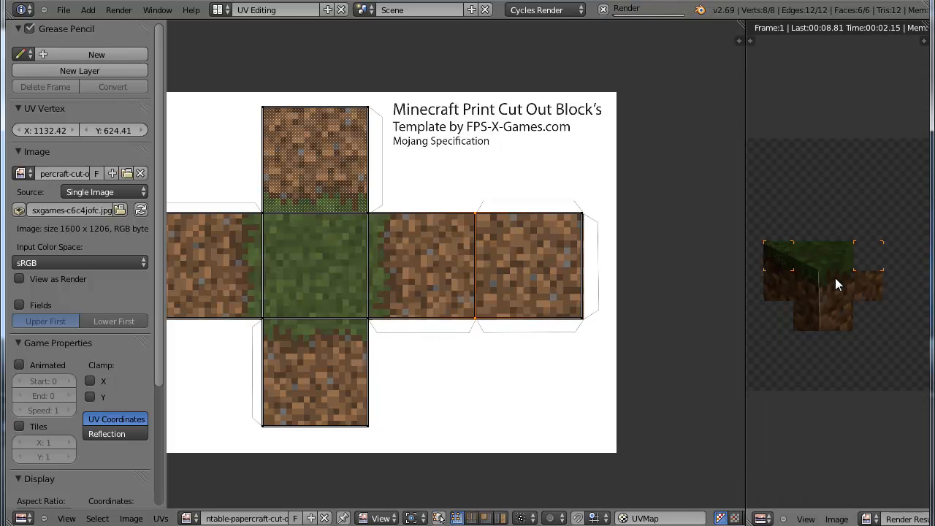
pyautogui.scroll(3, 856, 311)
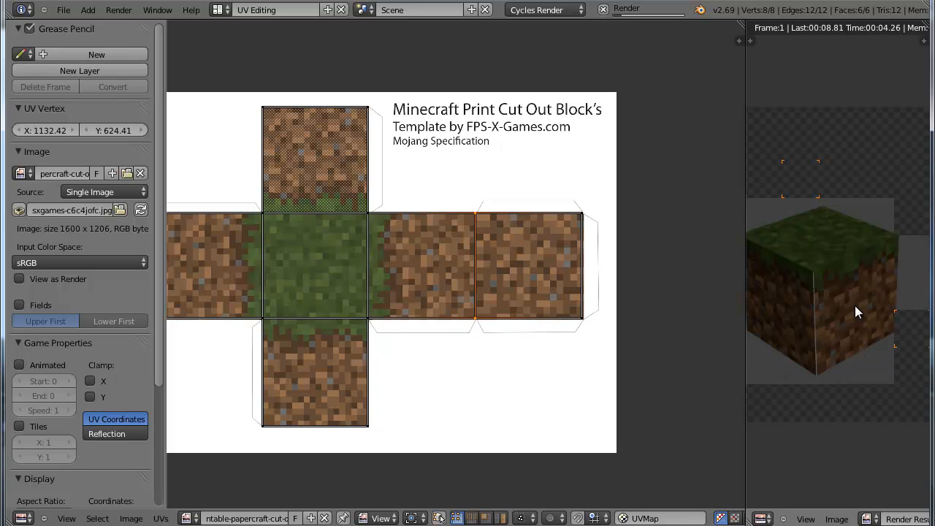
pyautogui.scroll(2, 851, 313)
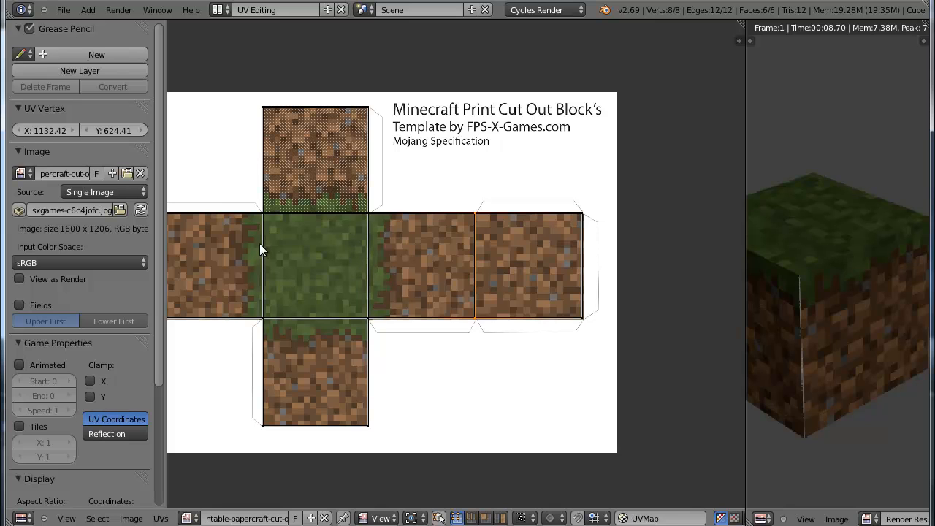
# Compare the left part of the UV layout with the rendered block's front edge, then close the render.
pyautogui.moveTo(248, 231); pyautogui.dragTo(466, 220, button='middle')
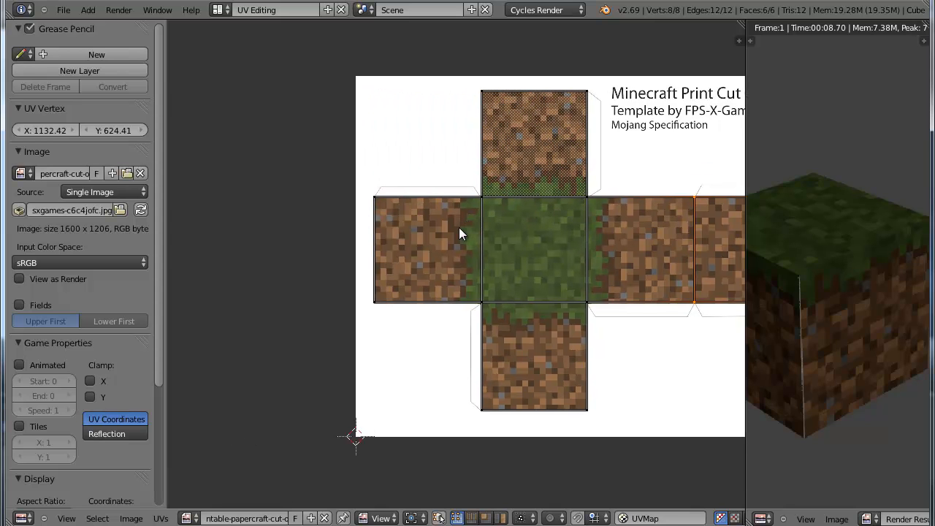
pyautogui.scroll(2, 459, 227)
pyautogui.scroll(1, 459, 234)
pyautogui.scroll(-2, 464, 229)
pyautogui.moveTo(563, 231); pyautogui.dragTo(465, 230, button='middle')
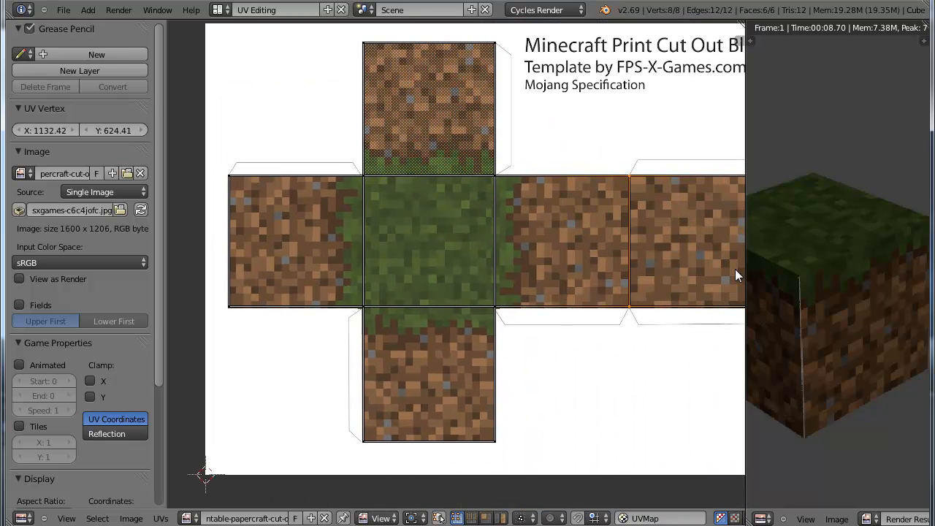
pyautogui.press('Escape')
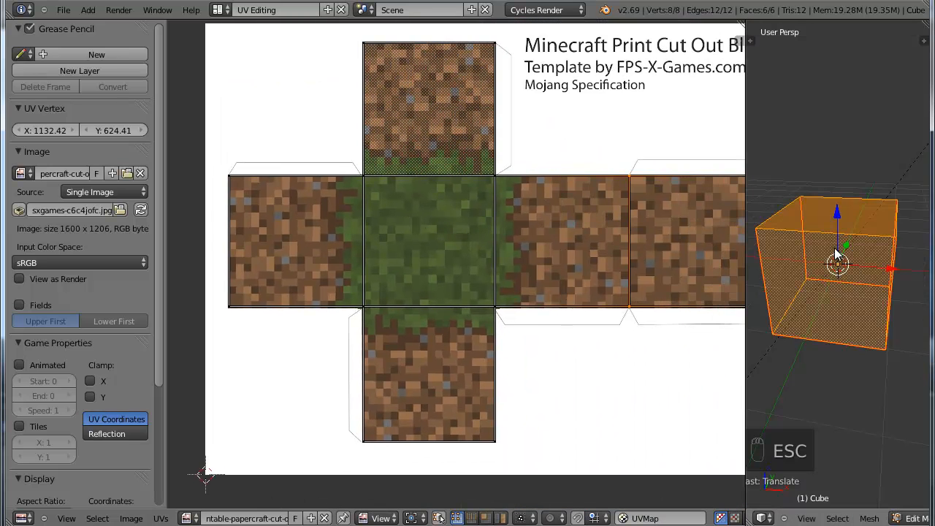
# Select the cube's front vertical edge in the 3D view to work out which UV border it matches.
pyautogui.rightClick(889, 290)
pyautogui.moveTo(894, 324); pyautogui.dragTo(833, 328, button='middle')
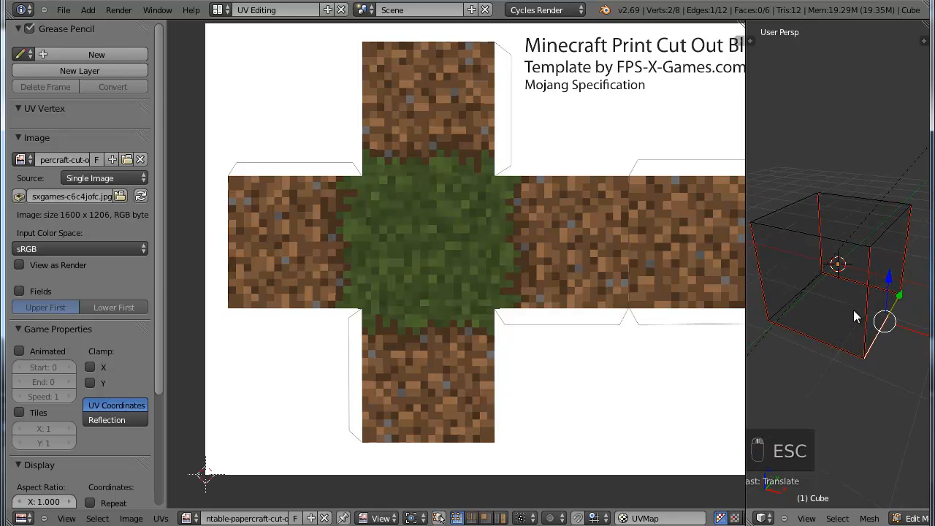
pyautogui.rightClick(869, 313)
pyautogui.scroll(-4, 488, 288)
pyautogui.scroll(3, 487, 287)
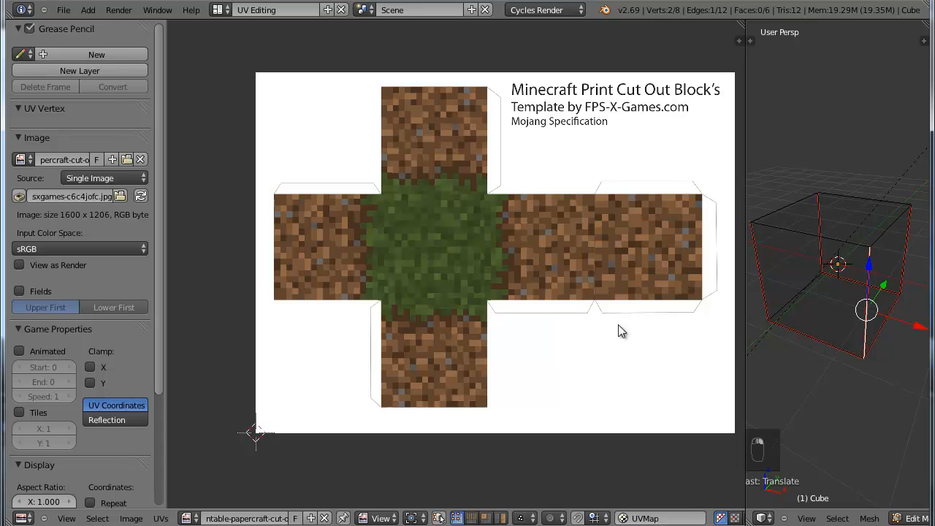
pyautogui.click(475, 518)
# Leave and re-enter edit mode, then select the whole cube to display its complete UV layout.
pyautogui.press('Tab')
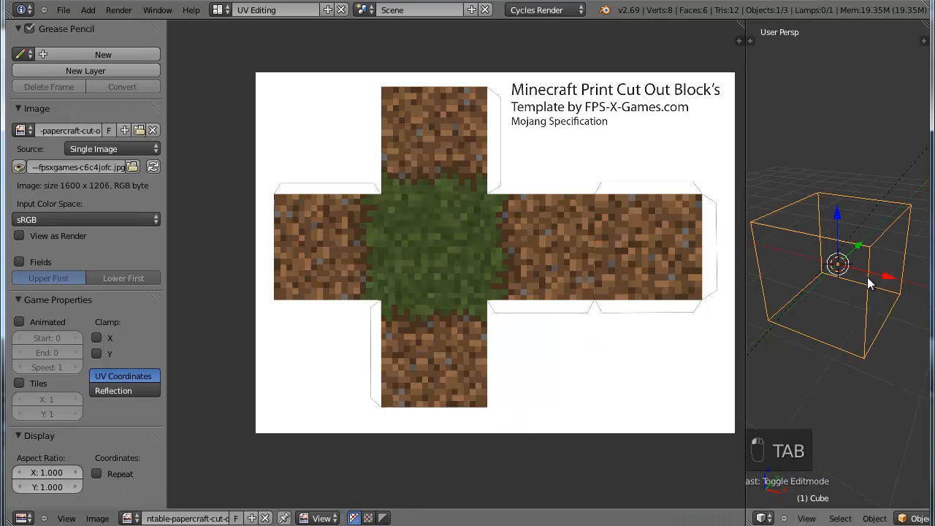
pyautogui.press('Tab')
pyautogui.scroll(2, 396, 249)
pyautogui.scroll(-2, 654, 246)
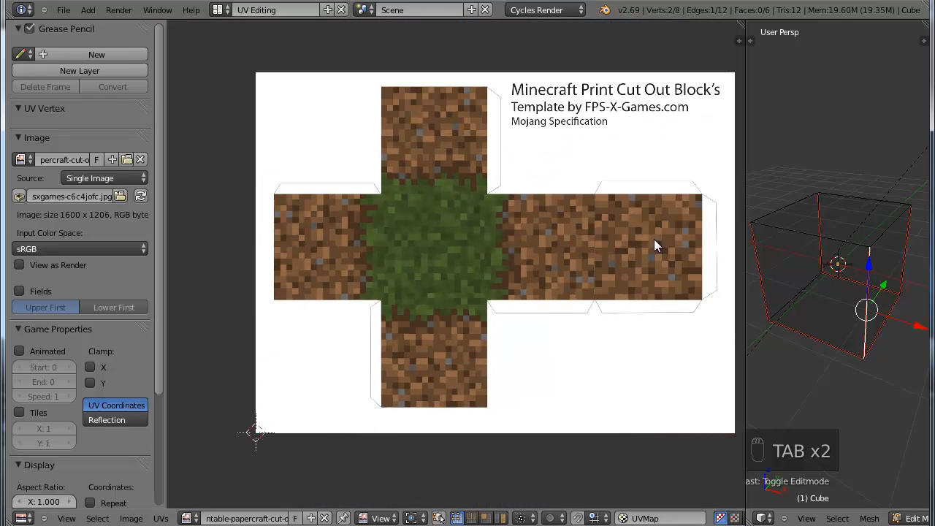
pyautogui.press('a')
pyautogui.press('a')
pyautogui.press('a')
pyautogui.press('a')
# Nudge the horizontal row's left end vertices along X to about 64, just inside the dirt square's outer border.
pyautogui.scroll(3, 852, 262)
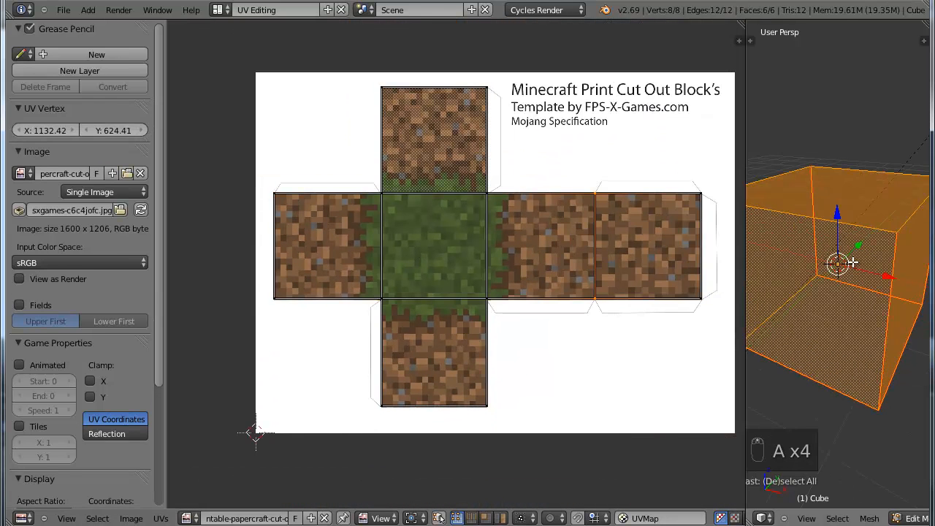
pyautogui.scroll(2, 758, 264)
pyautogui.moveTo(331, 259); pyautogui.dragTo(369, 256, button='middle')
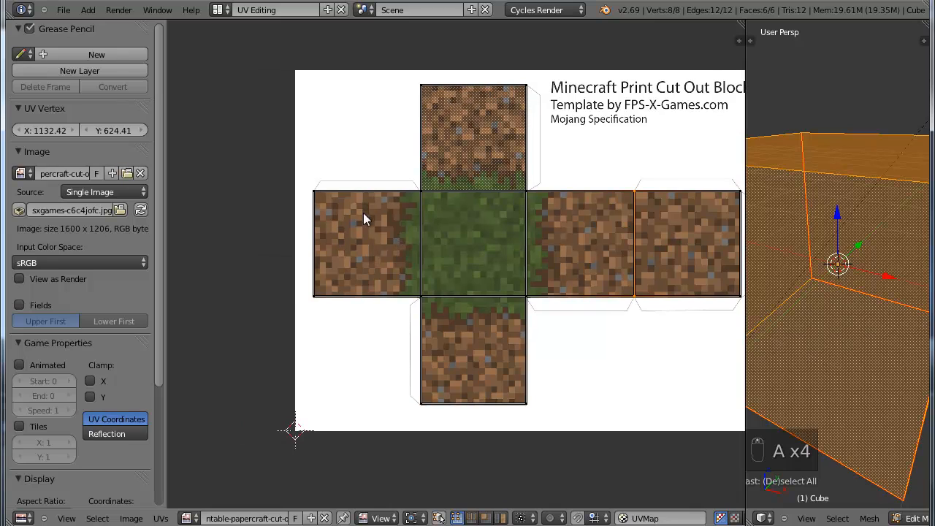
pyautogui.rightClick(316, 194)
pyautogui.keyDown('shift'); pyautogui.rightClick(314, 300); pyautogui.keyUp('shift')
pyautogui.press('g')
pyautogui.press('x')
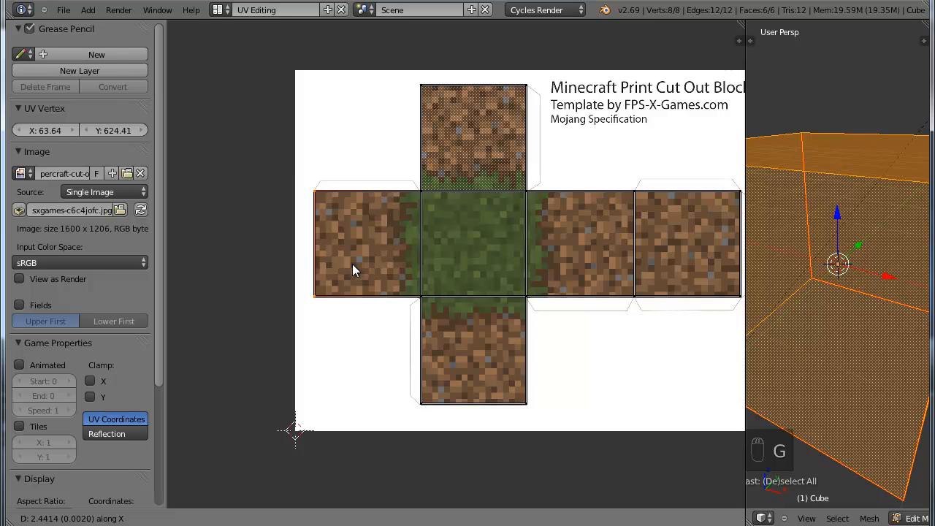
pyautogui.click(352, 271)
pyautogui.press('a')
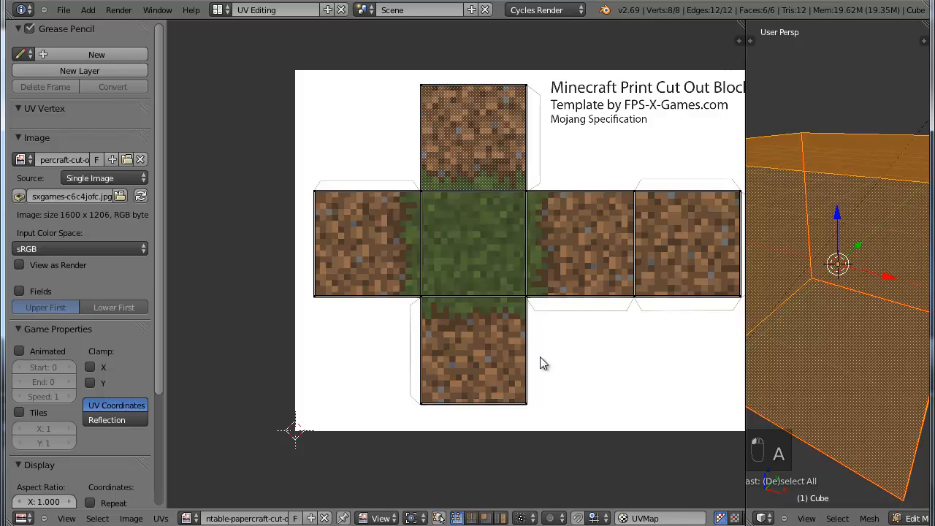
# Nudge the vertical column's right border vertices along X to about 775, then clear the UV selection.
pyautogui.press('b')
pyautogui.moveTo(508, 79); pyautogui.dragTo(539, 418)
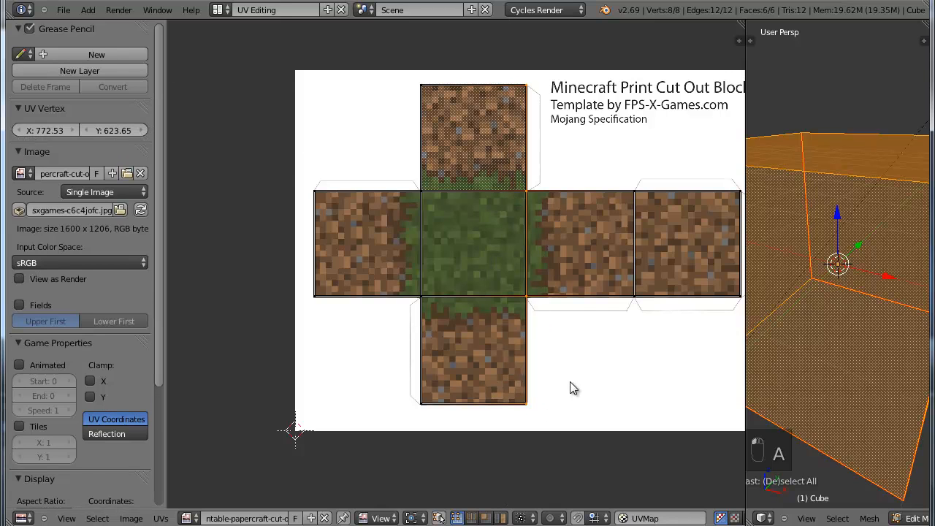
pyautogui.press('g')
pyautogui.press('x')
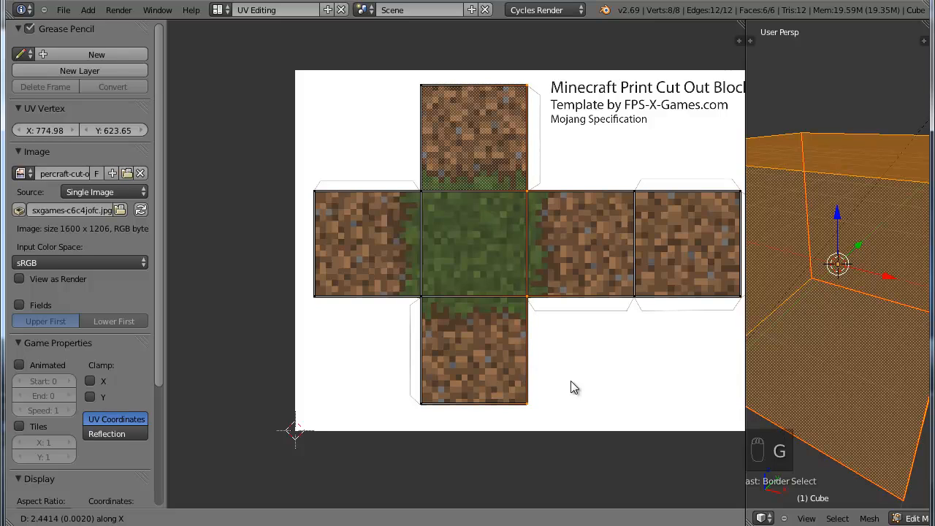
pyautogui.click(571, 381)
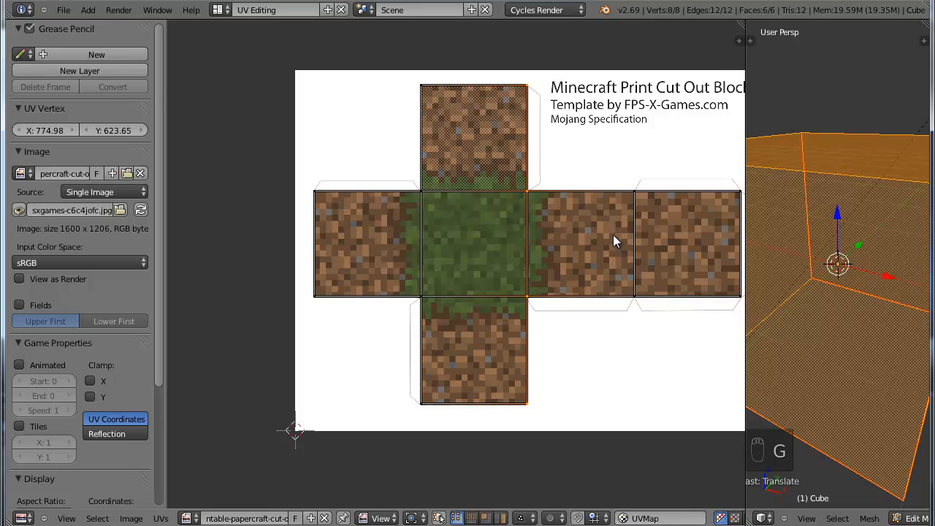
pyautogui.press('a')
# Examine how closely the whole UV layout fits the papercraft image, especially along the borders of the grass and dirt squares.
pyautogui.scroll(-3, 529, 230)
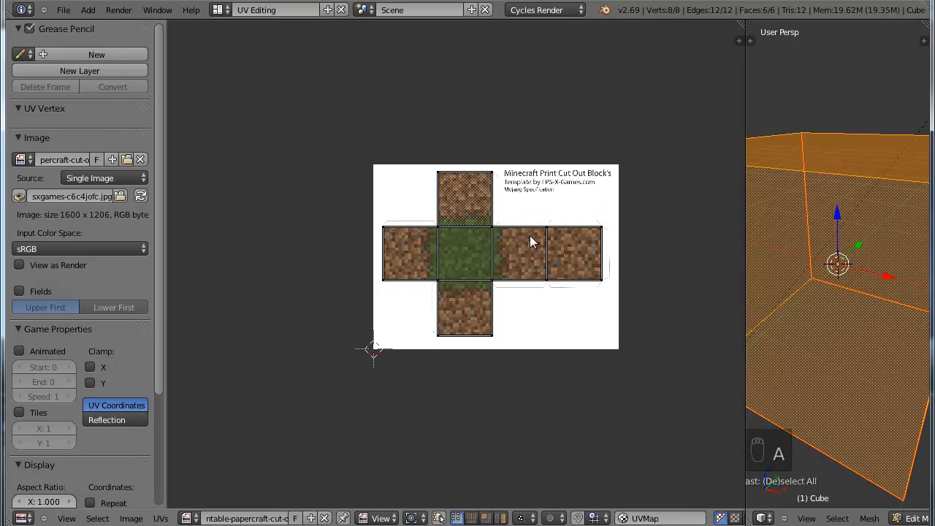
pyautogui.scroll(3, 480, 217)
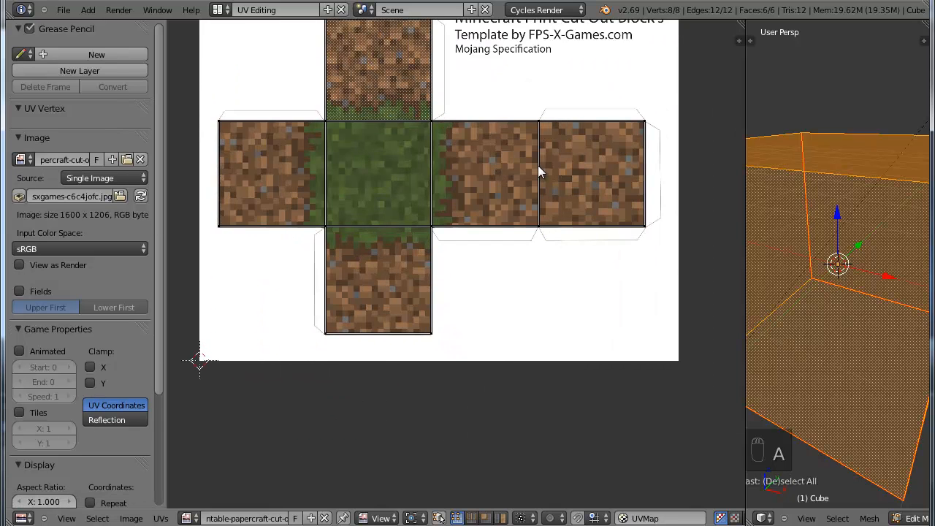
pyautogui.moveTo(537, 253); pyautogui.dragTo(551, 316, button='middle')
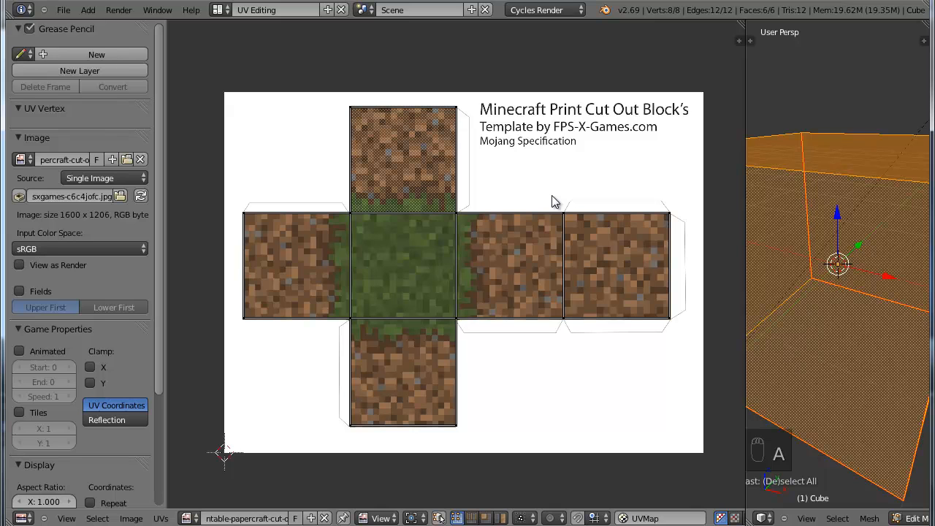
pyautogui.scroll(-2, 577, 263)
pyautogui.scroll(2, 603, 311)
pyautogui.scroll(5, 604, 314)
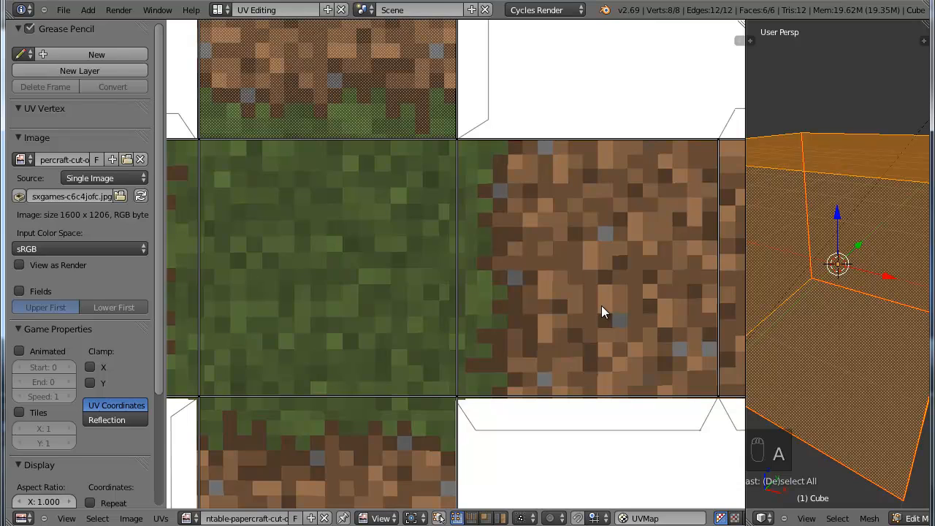
pyautogui.scroll(-6, 602, 311)
pyautogui.scroll(-3, 600, 313)
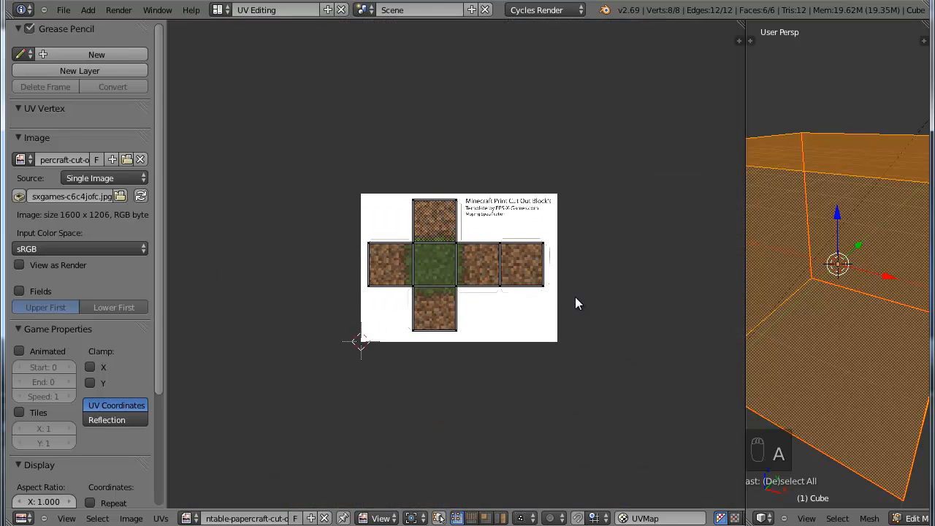
pyautogui.scroll(5, 574, 296)
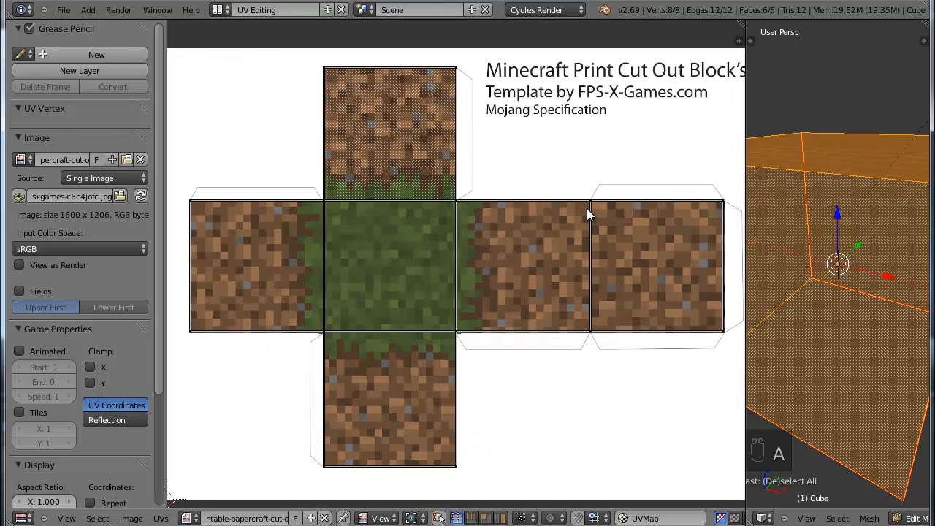
pyautogui.scroll(-4, 605, 277)
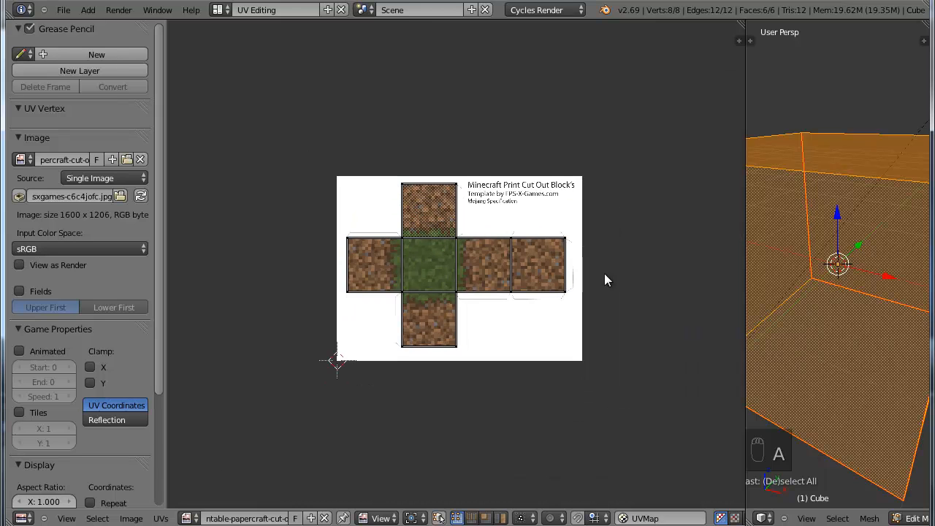
pyautogui.scroll(2, 572, 314)
pyautogui.scroll(3, 558, 284)
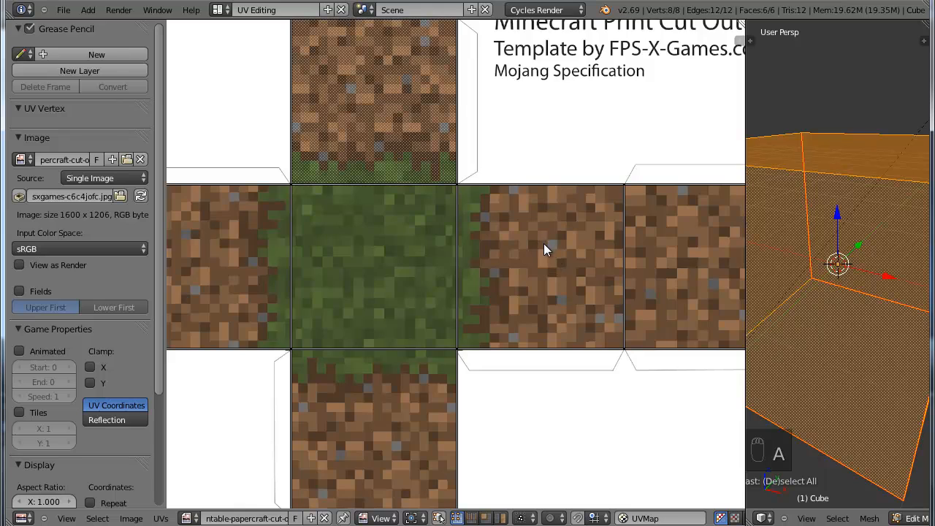
pyautogui.scroll(-6, 544, 243)
pyautogui.scroll(5, 551, 267)
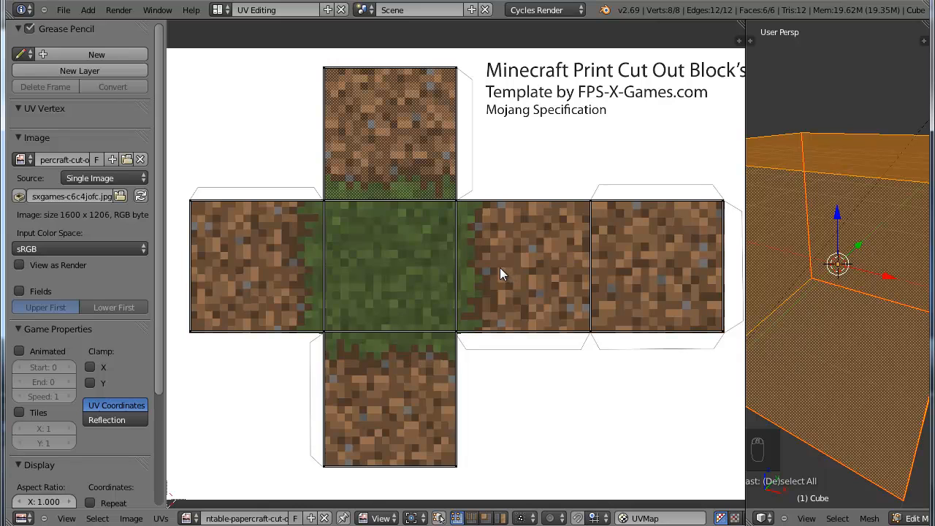
pyautogui.scroll(3, 499, 261)
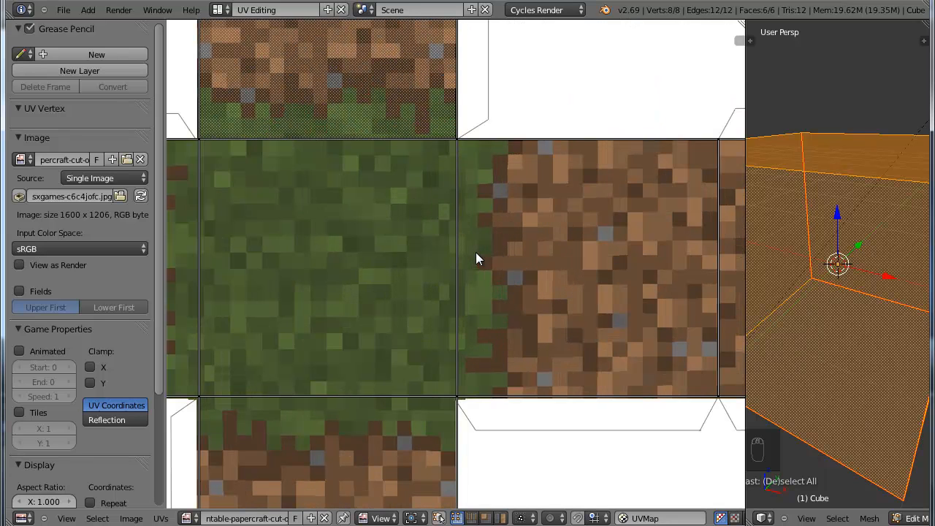
# Select the two UV vertices on the grass square's right border to point out the shared edge, then clear the selection.
pyautogui.rightClick(462, 141)
pyautogui.keyDown('shift'); pyautogui.rightClick(460, 398); pyautogui.keyUp('shift')
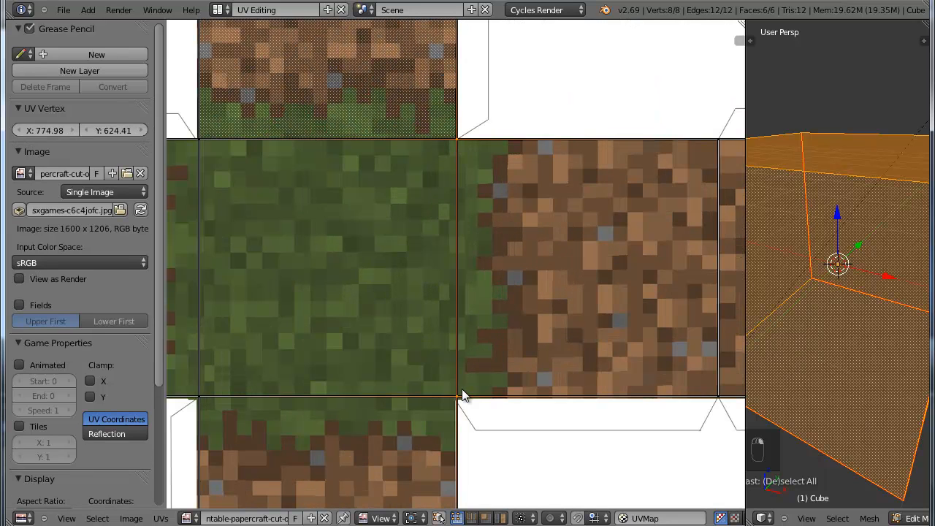
pyautogui.scroll(-6, 476, 403)
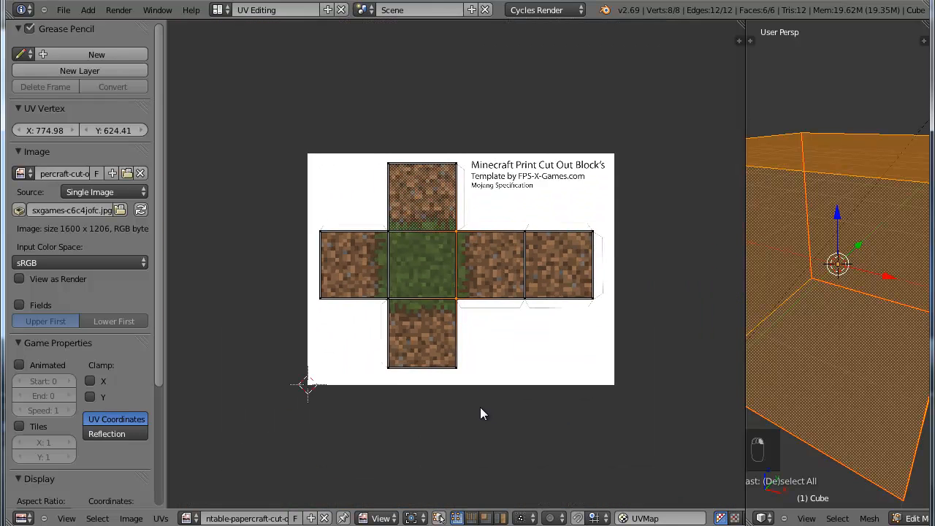
pyautogui.scroll(2, 501, 378)
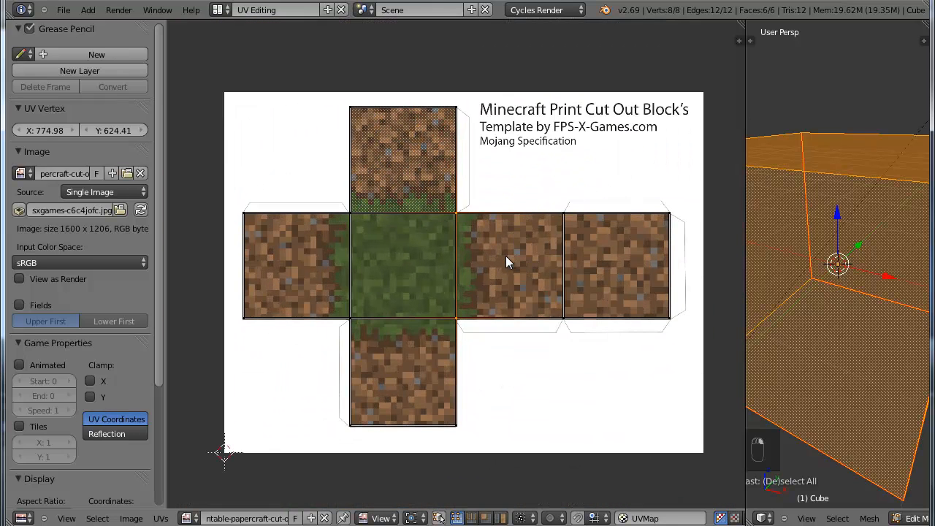
pyautogui.press('a')
pyautogui.scroll(-2, 539, 278)
pyautogui.scroll(2, 557, 278)
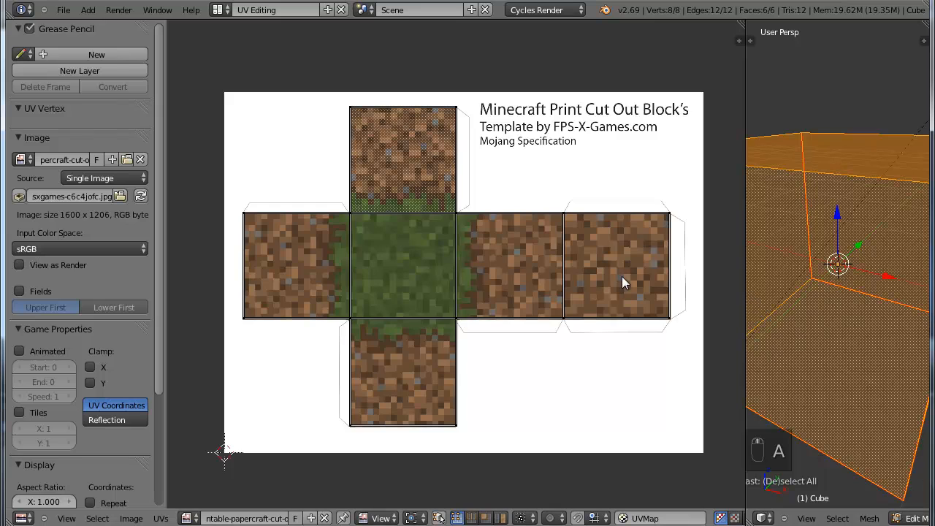
# Render the cube and inspect the grass block's front edge and its grass-to-dirt transitions up close.
pyautogui.scroll(-2, 621, 278)
pyautogui.scroll(-5, 817, 324)
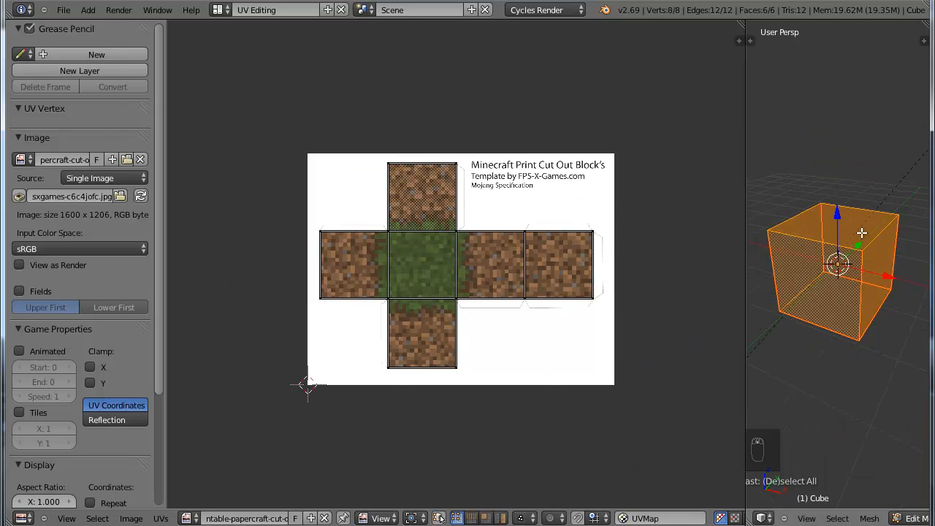
pyautogui.moveTo(817, 323); pyautogui.dragTo(862, 325, button='middle')
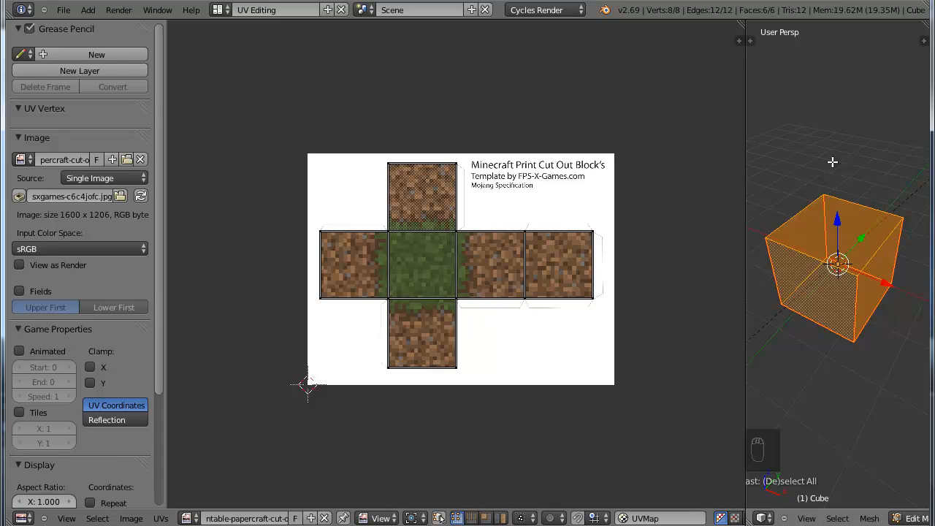
pyautogui.press('F12')
pyautogui.scroll(-3, 841, 246)
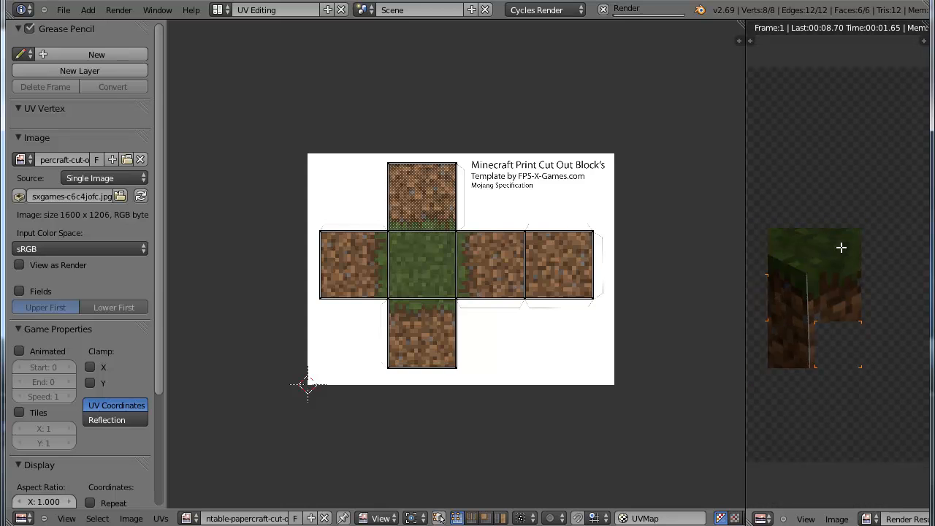
pyautogui.scroll(2, 879, 327)
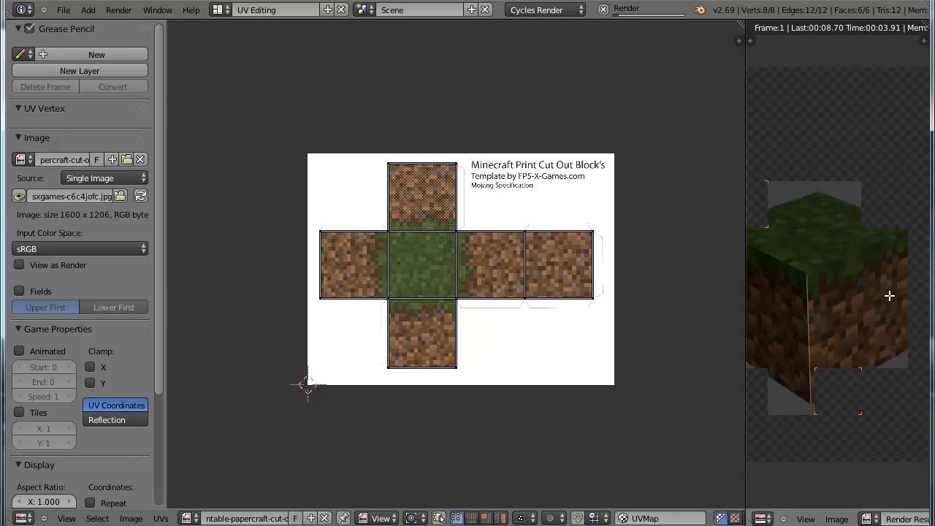
pyautogui.scroll(4, 887, 301)
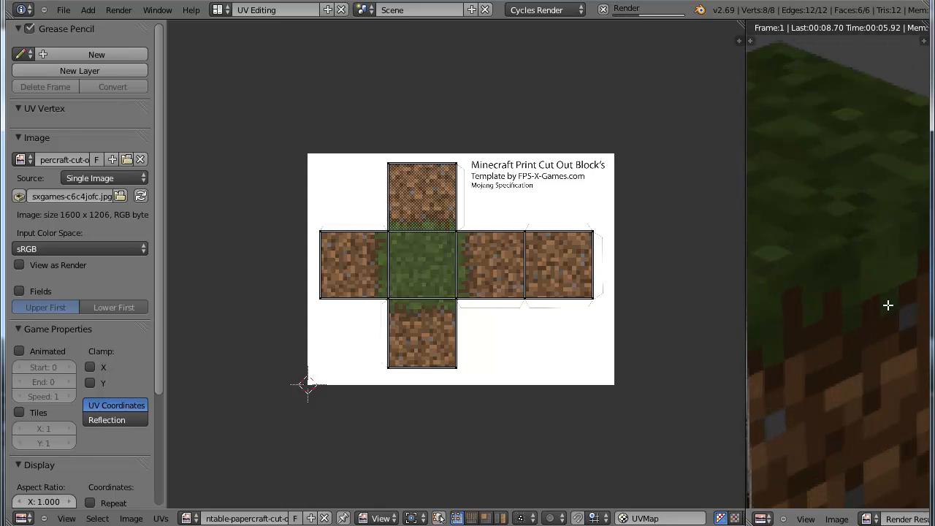
pyautogui.scroll(-3, 885, 315)
pyautogui.scroll(5, 469, 303)
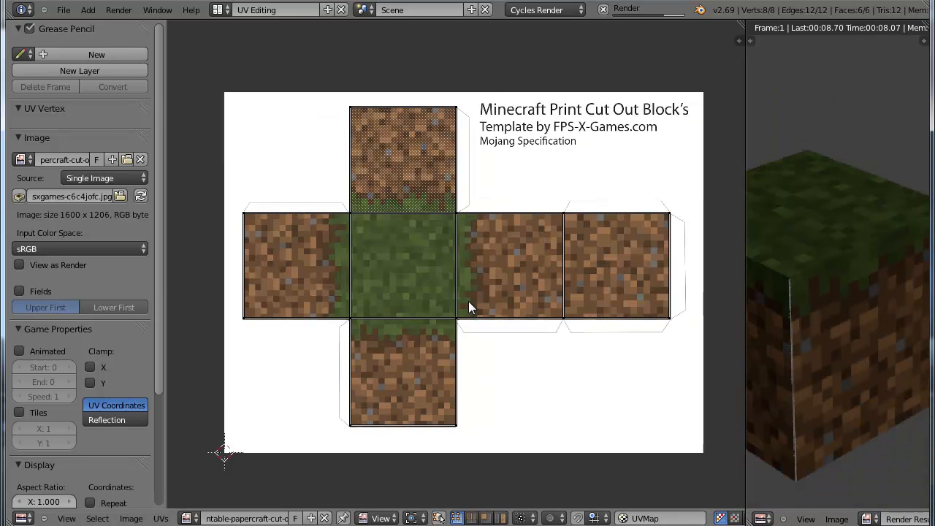
pyautogui.moveTo(467, 288); pyautogui.dragTo(579, 344, button='middle')
pyautogui.moveTo(370, 364); pyautogui.dragTo(445, 299, button='middle')
pyautogui.scroll(-3, 431, 280)
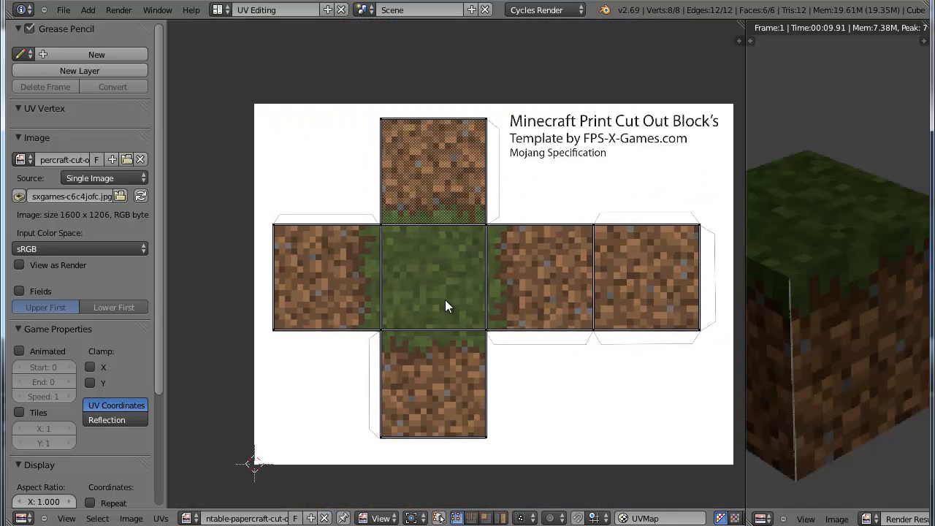
pyautogui.scroll(-5, 511, 304)
pyautogui.scroll(5, 660, 299)
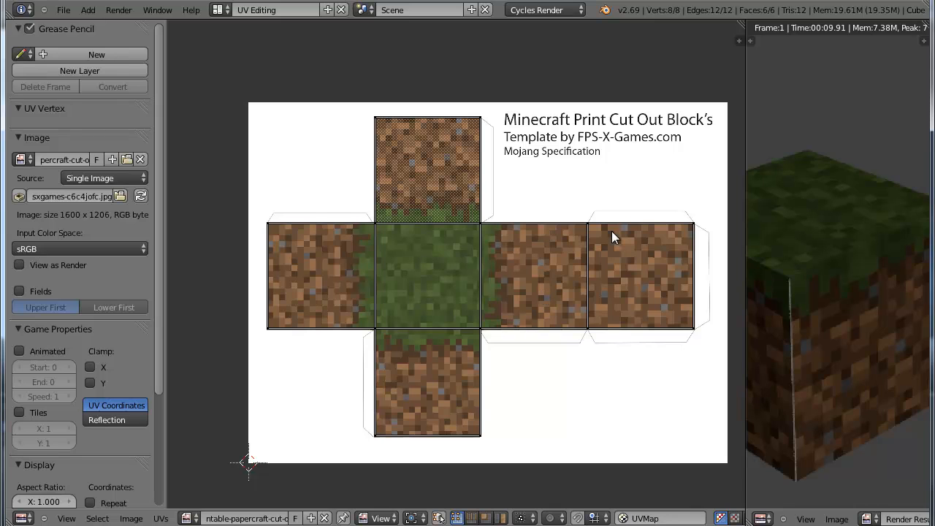
pyautogui.scroll(1, 611, 231)
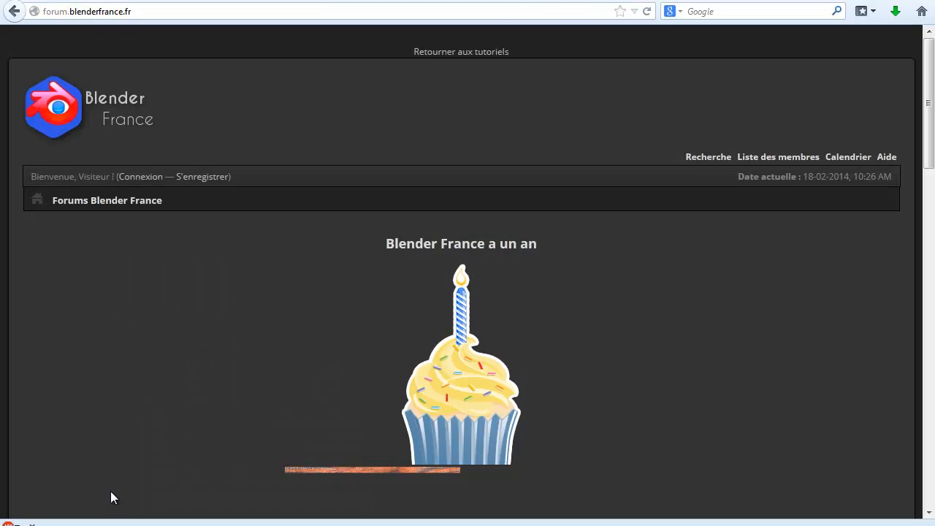
# Switch to the Blender France forum in the browser and look through its forum sections.
pyautogui.scroll(-3, 251, 368)
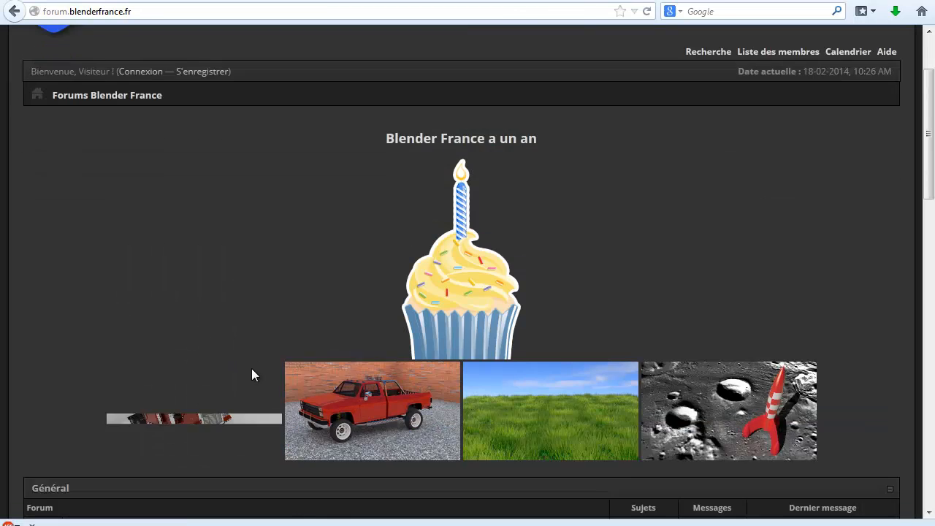
pyautogui.scroll(-15, 251, 369)
pyautogui.scroll(-5, 252, 383)
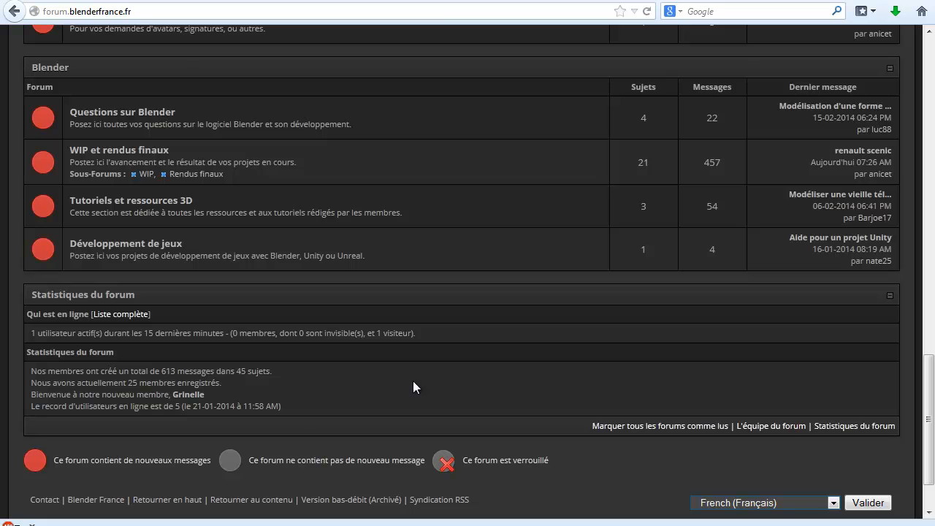
pyautogui.scroll(7, 438, 244)
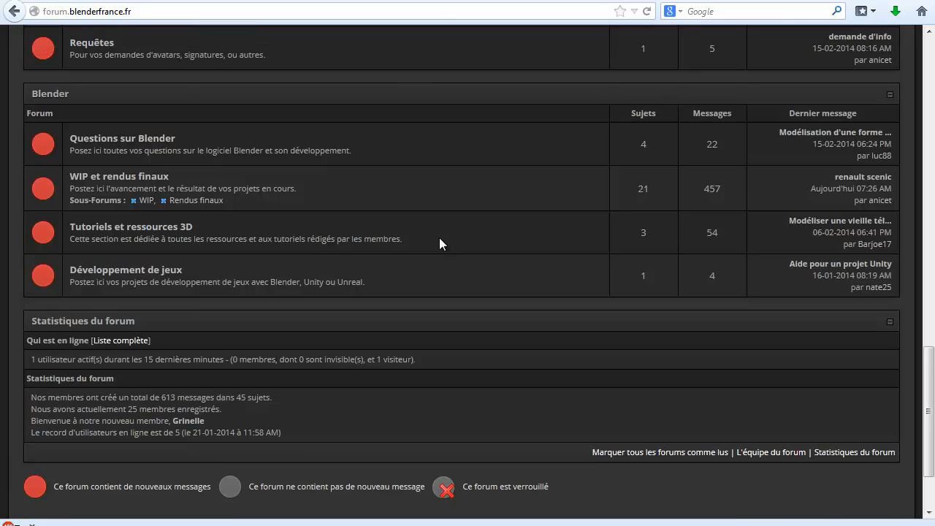